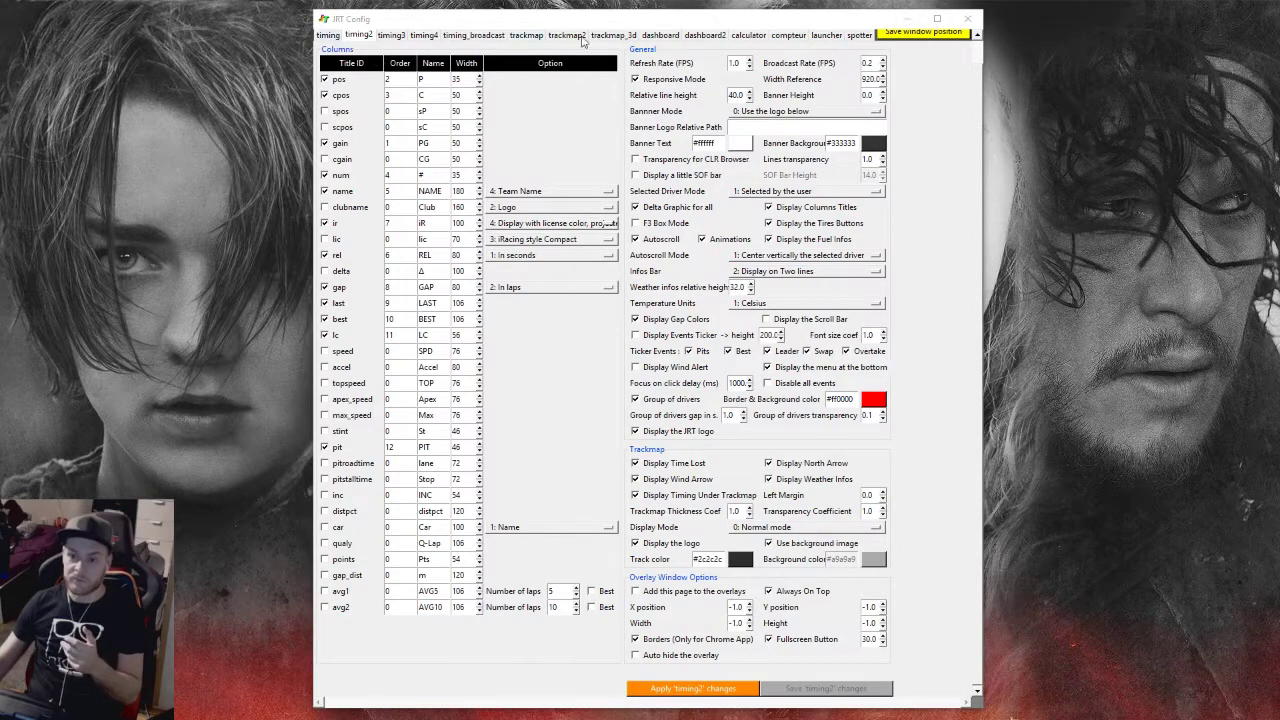
- Open the general main options to examine the server, Pro key, button and fuel settings
{"action": "left_click", "coordinate": [980, 210]}
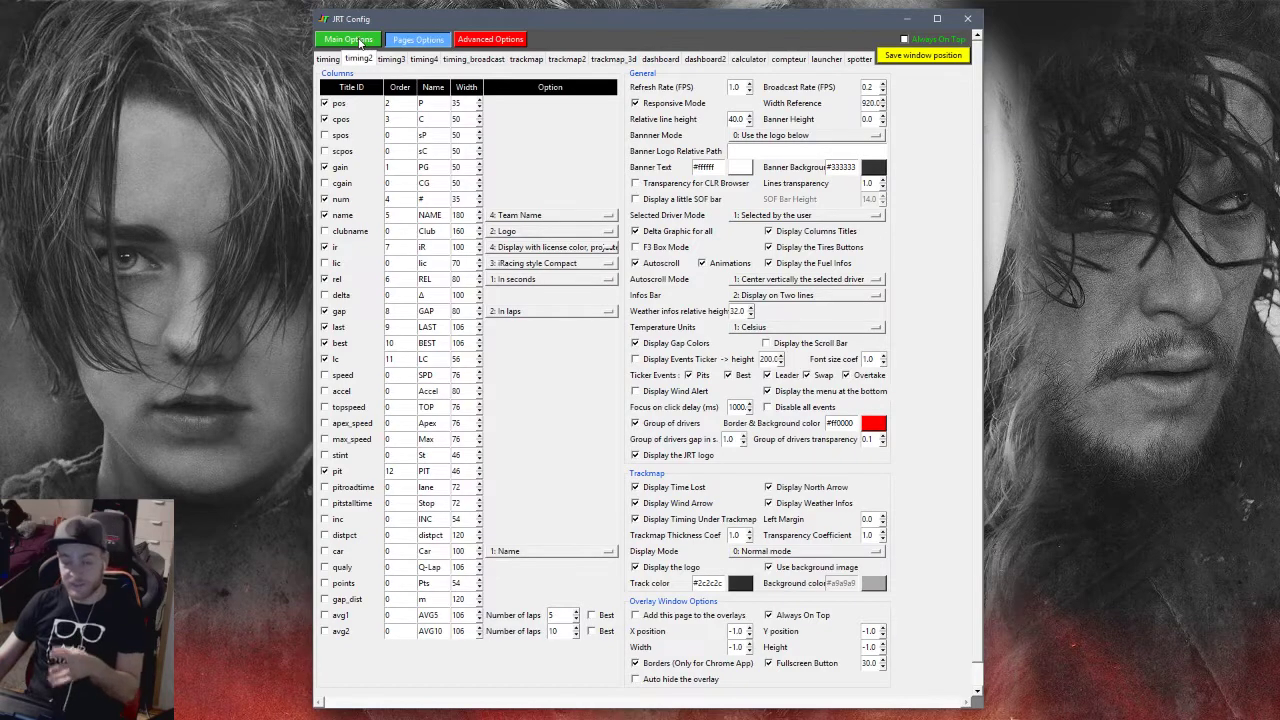
{"action": "left_click", "coordinate": [360, 42]}
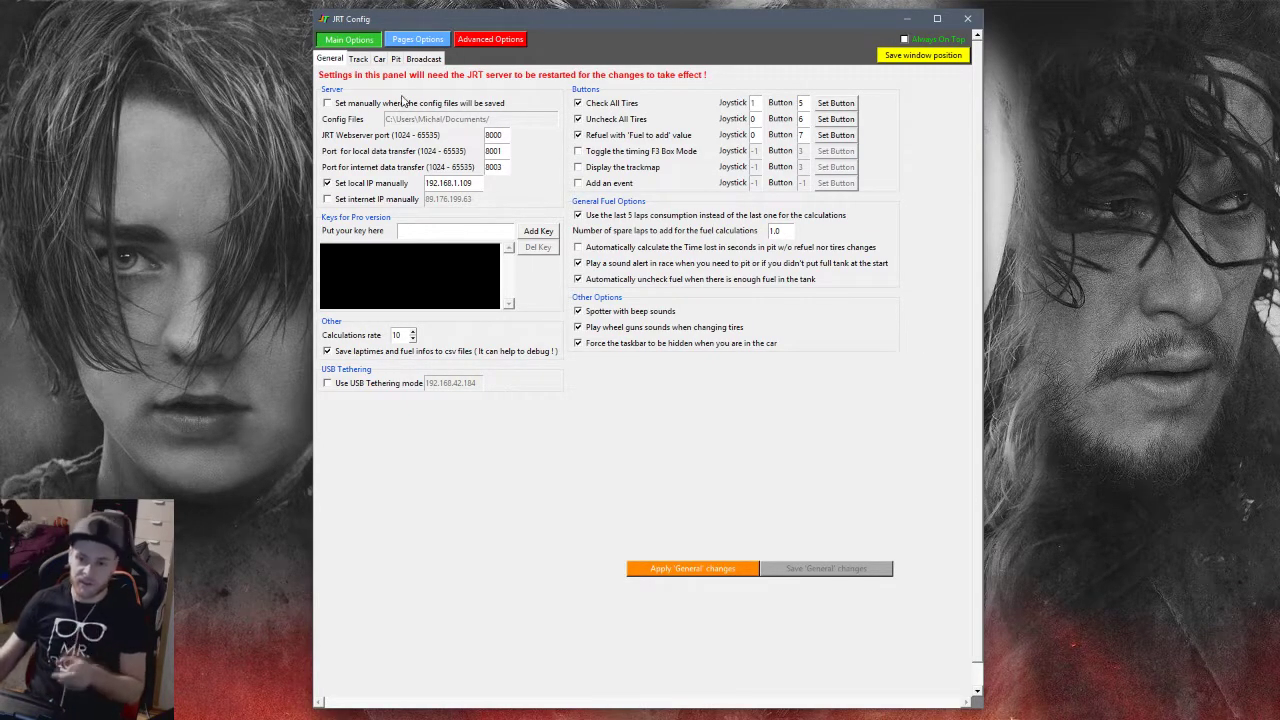
- Try the Series logo as the banner mode in the timing page's options, and return it to using the logo below
{"action": "left_click", "coordinate": [418, 41]}
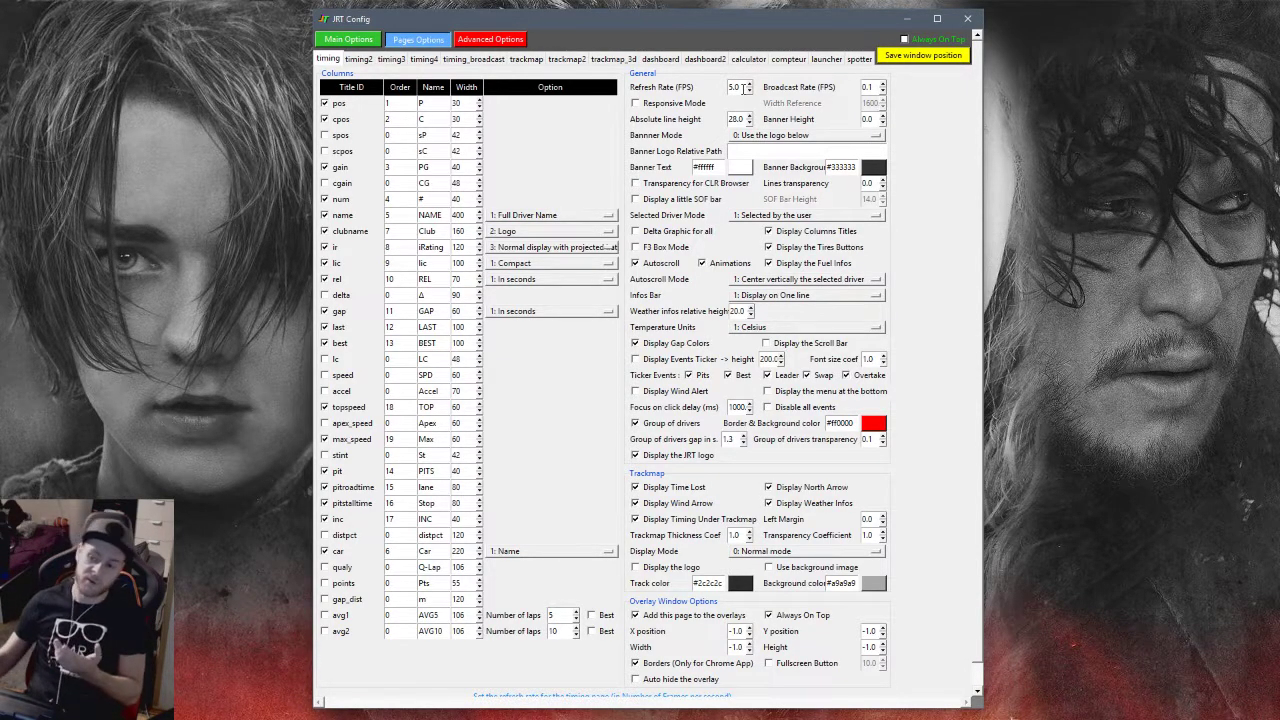
{"action": "left_click", "coordinate": [877, 135]}
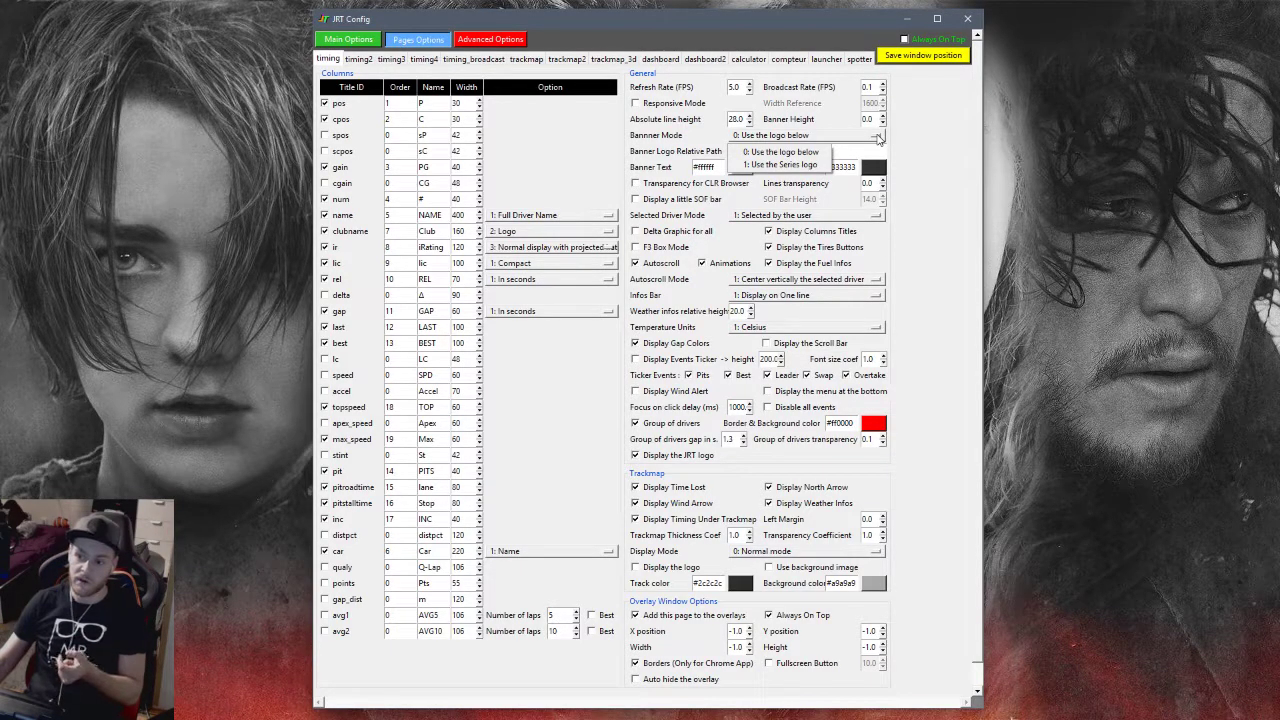
{"action": "left_click", "coordinate": [822, 166]}
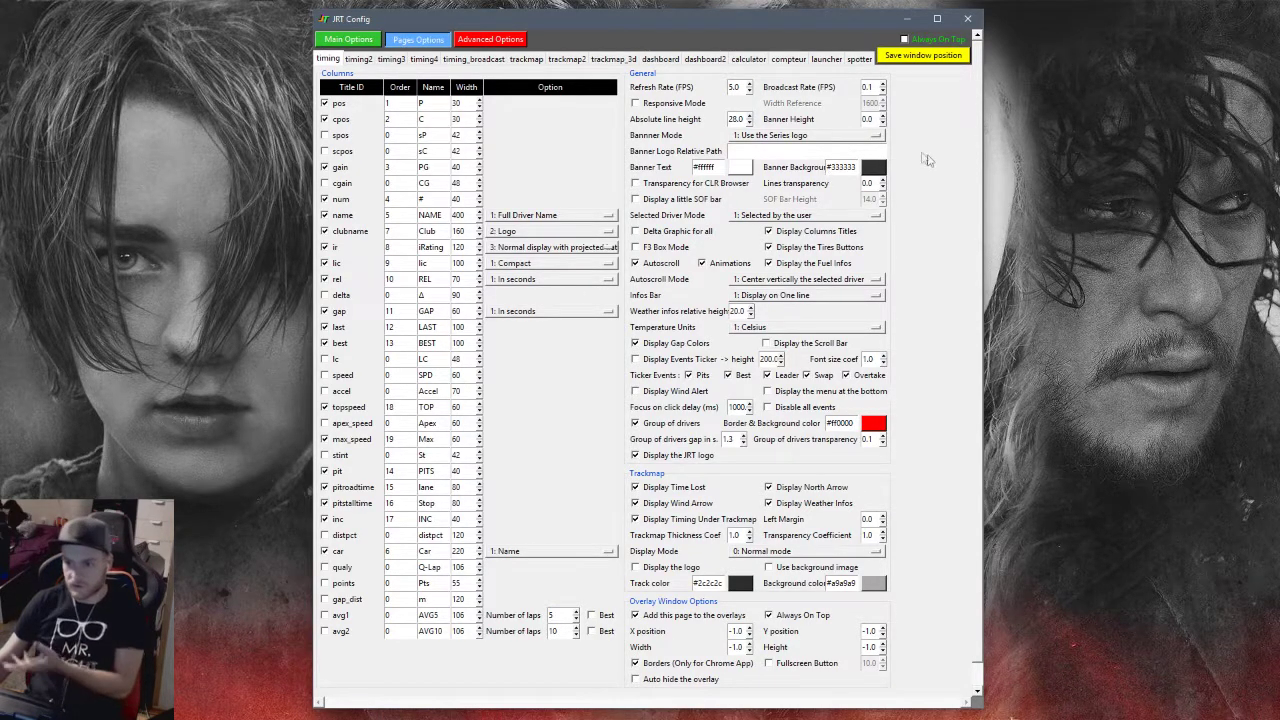
{"action": "left_click", "coordinate": [868, 138]}
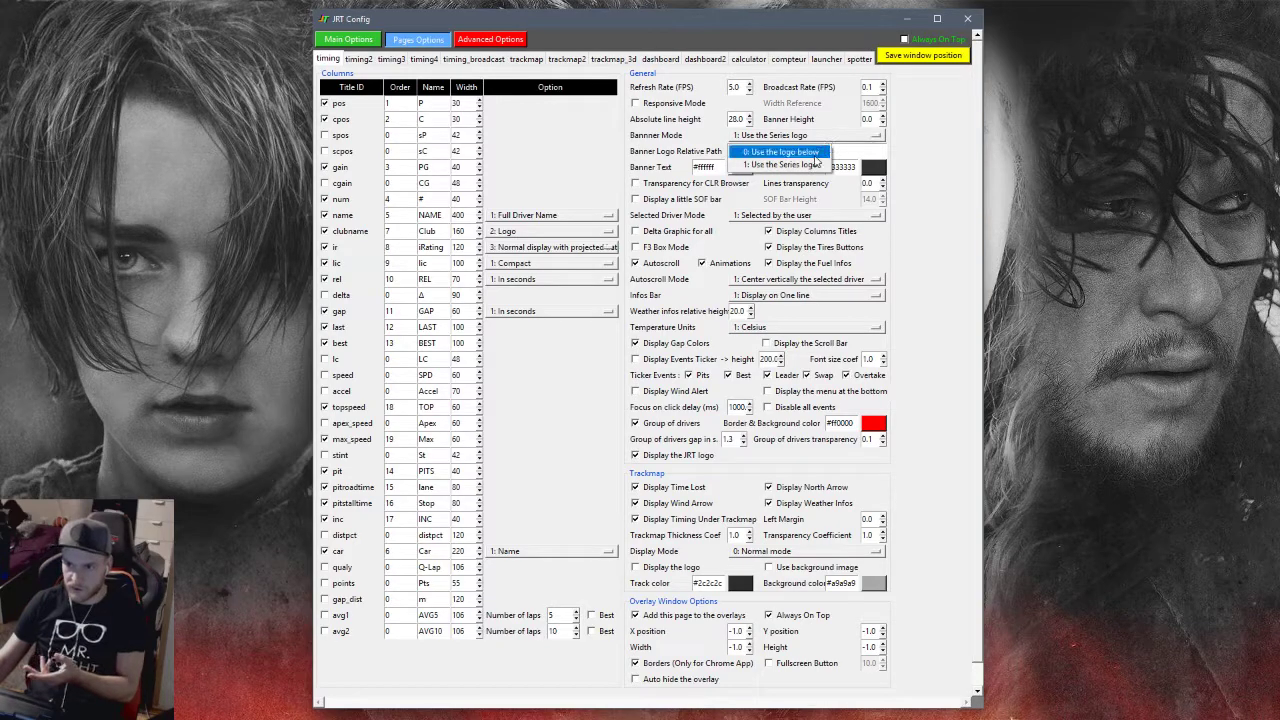
{"action": "left_click", "coordinate": [824, 152]}
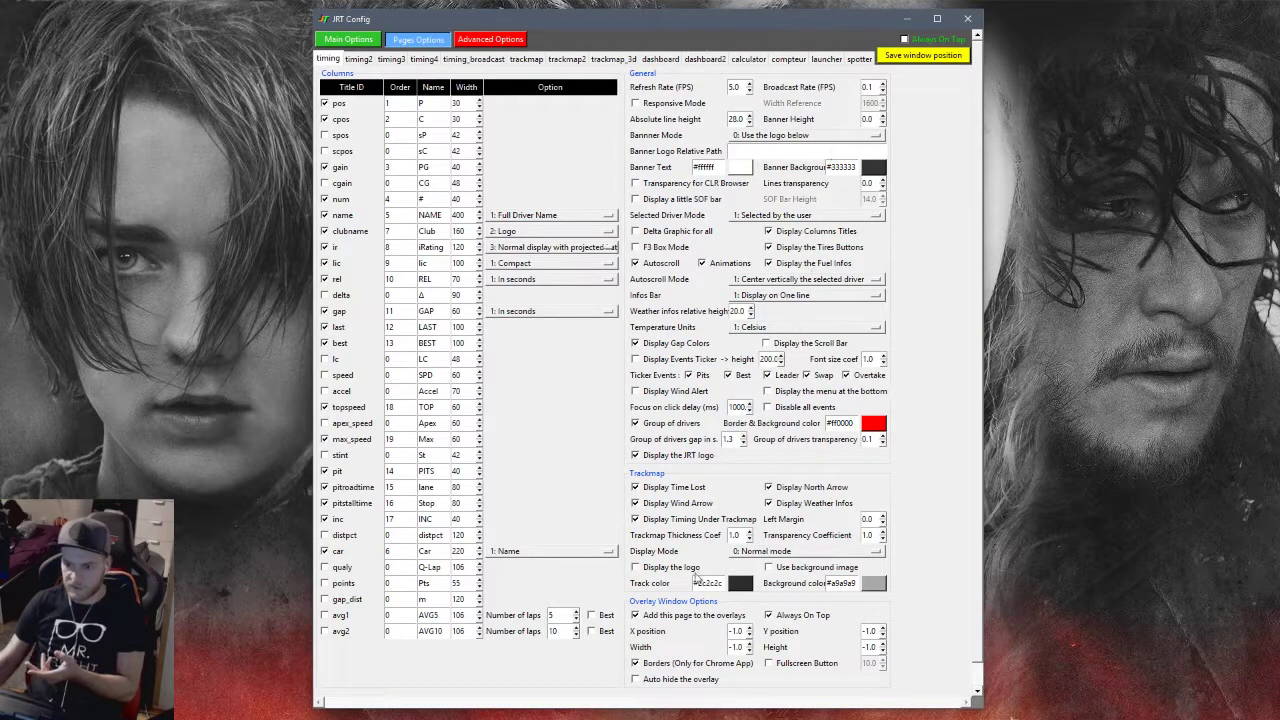
{"action": "scroll", "coordinate": [962, 367], "scroll_direction": "down", "scroll_amount": 1}
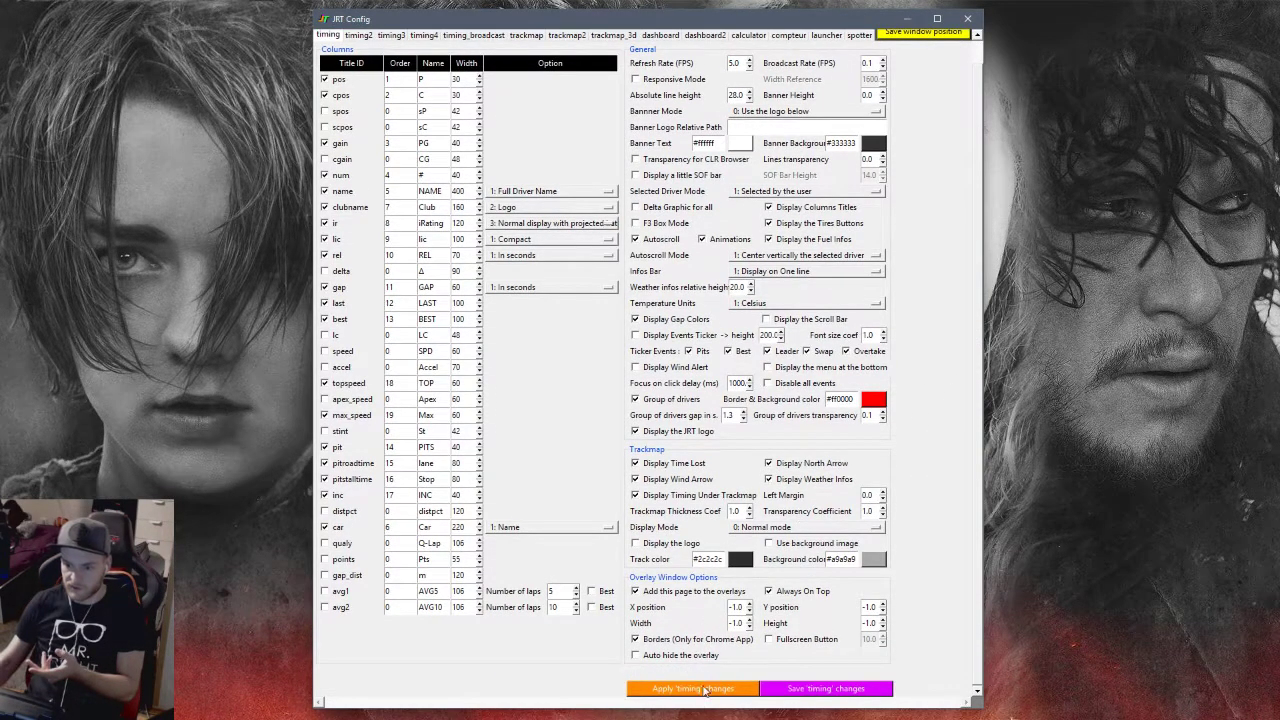
{"action": "left_click", "coordinate": [776, 112]}
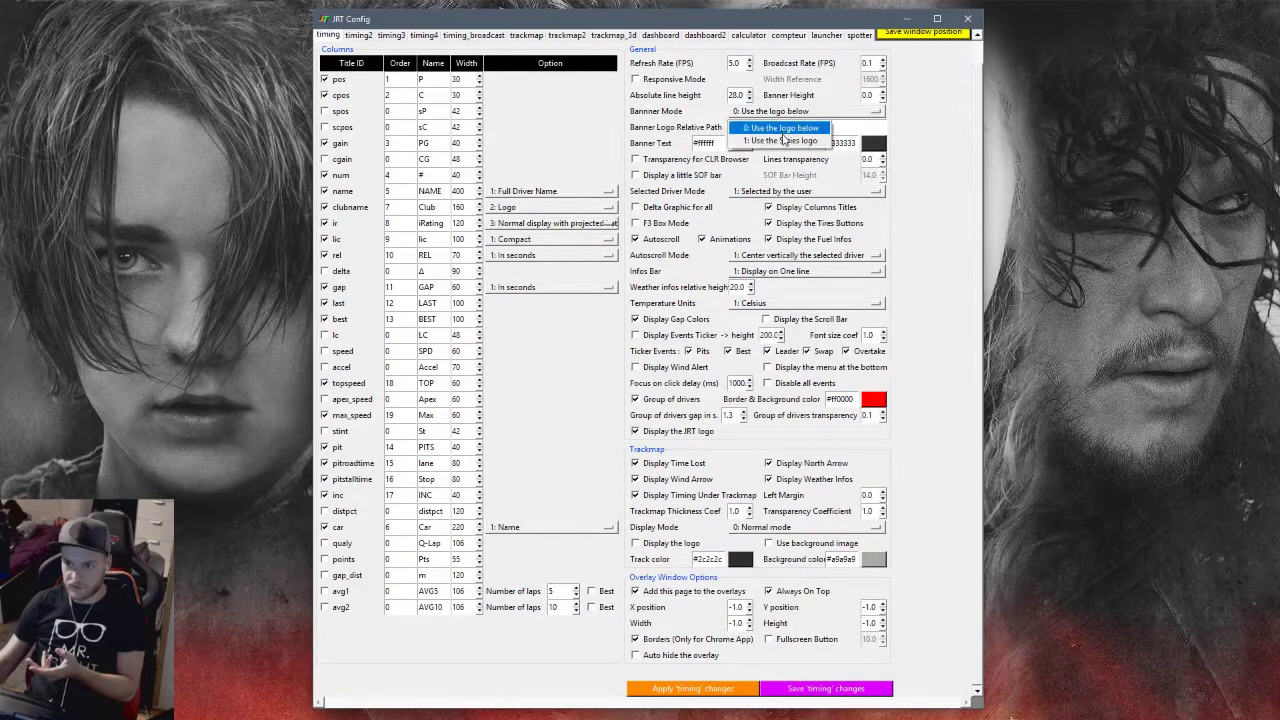
{"action": "left_click", "coordinate": [784, 142]}
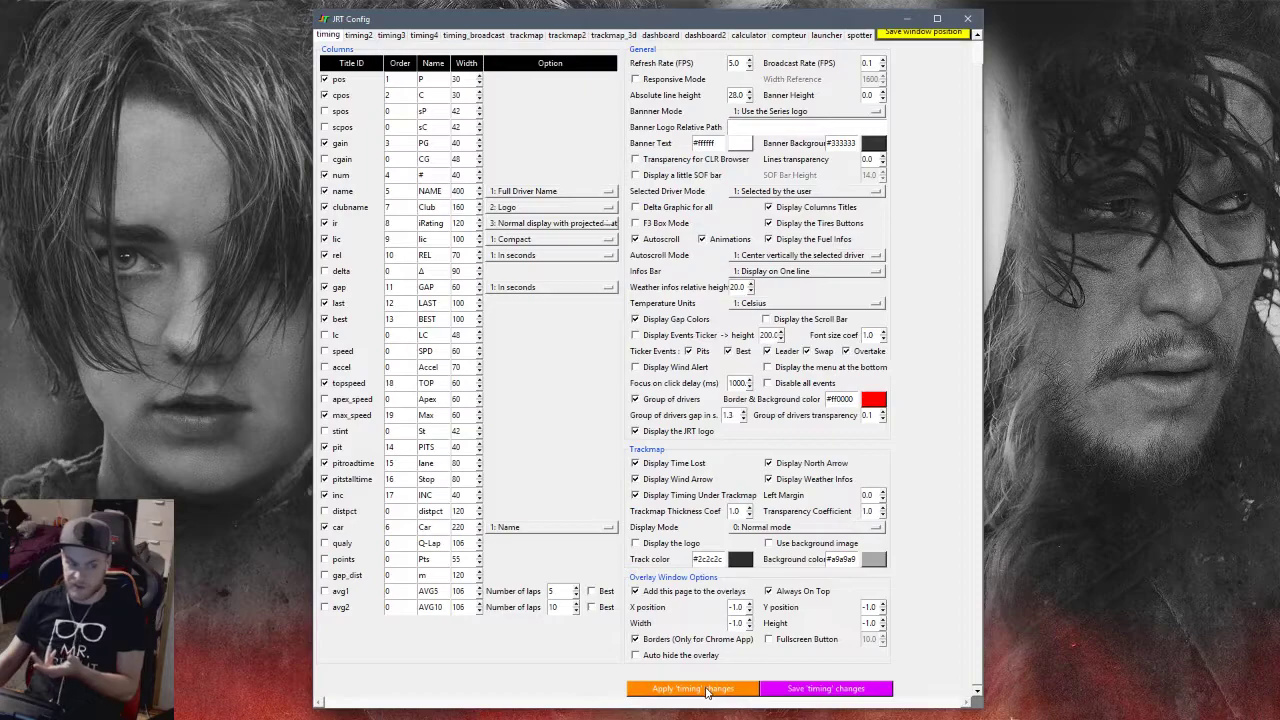
{"action": "left_click", "coordinate": [835, 113]}
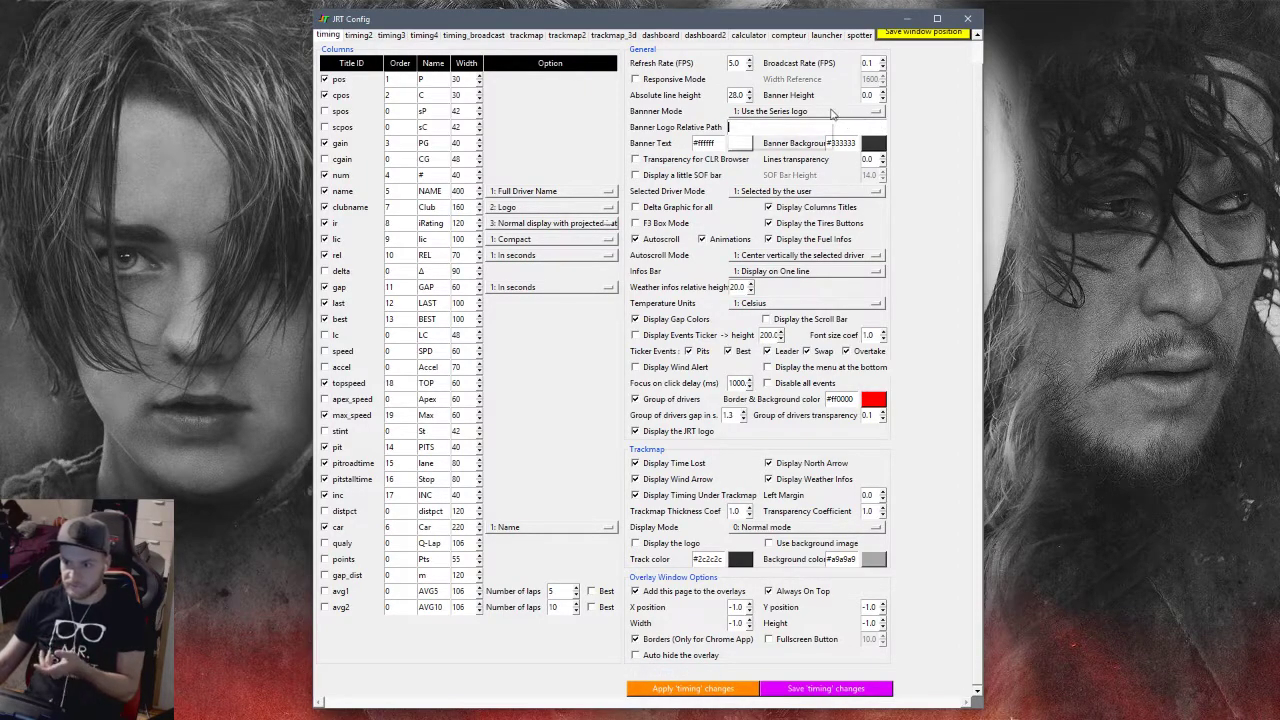
{"action": "left_click", "coordinate": [800, 127]}
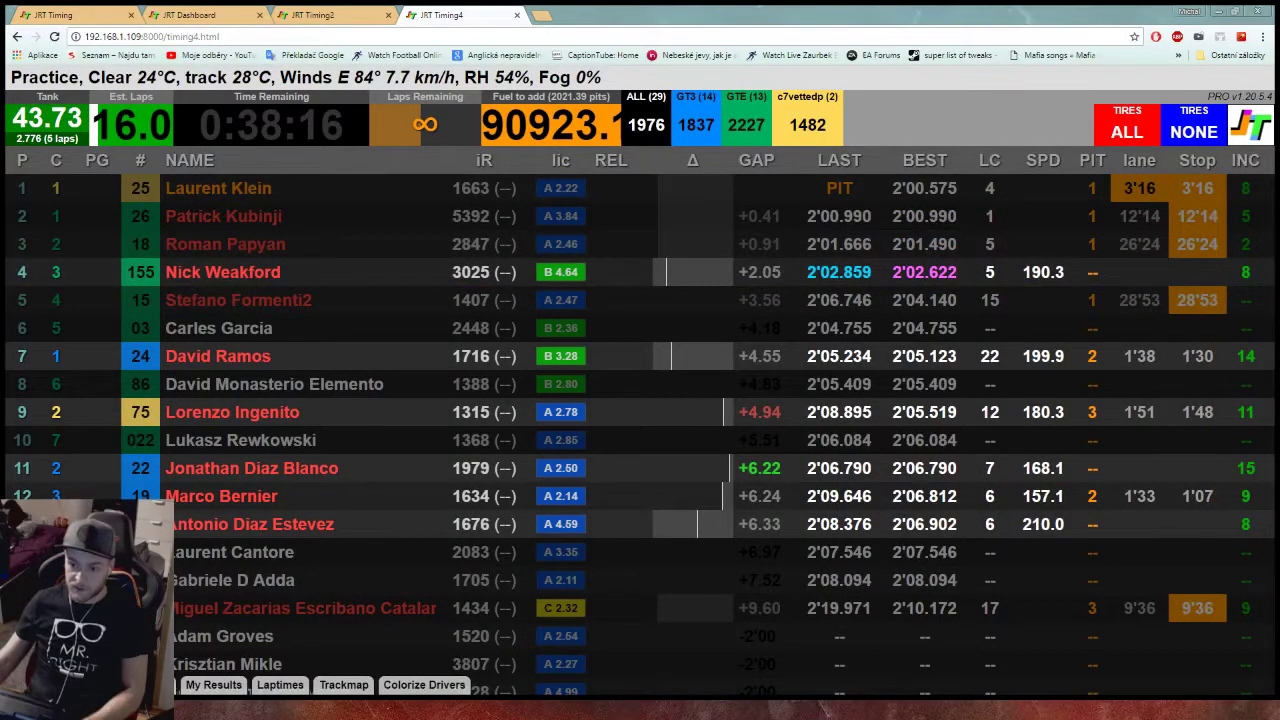
- View the JRT Timing page in the browser and examine the Selected Driver Mode choices in JRT Config
{"action": "left_click", "coordinate": [55, 15]}
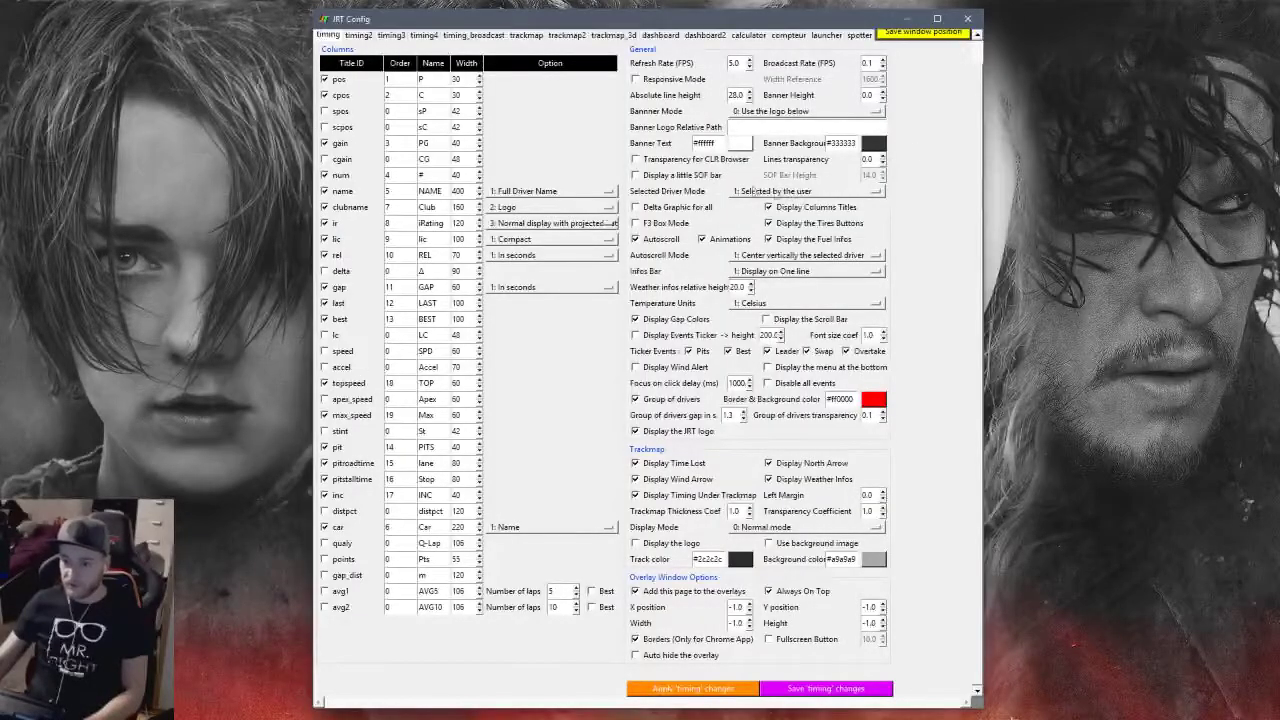
{"action": "left_click", "coordinate": [877, 192]}
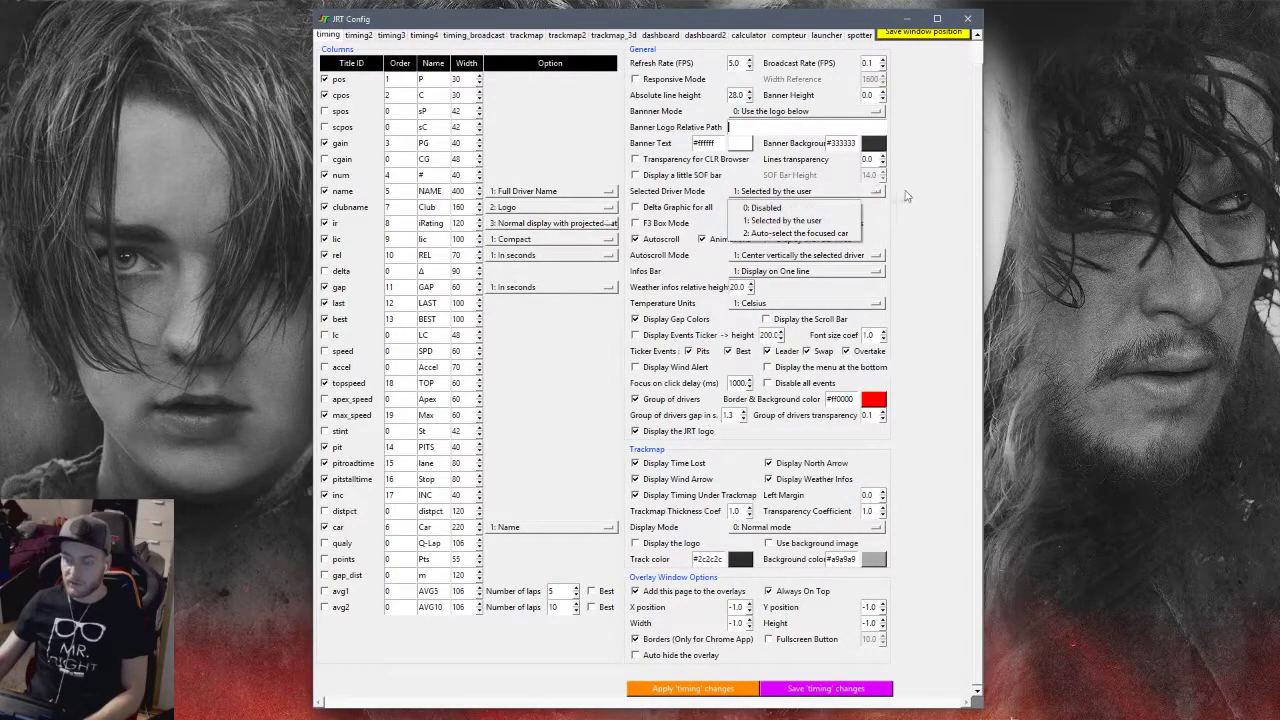
{"action": "left_click", "coordinate": [912, 195]}
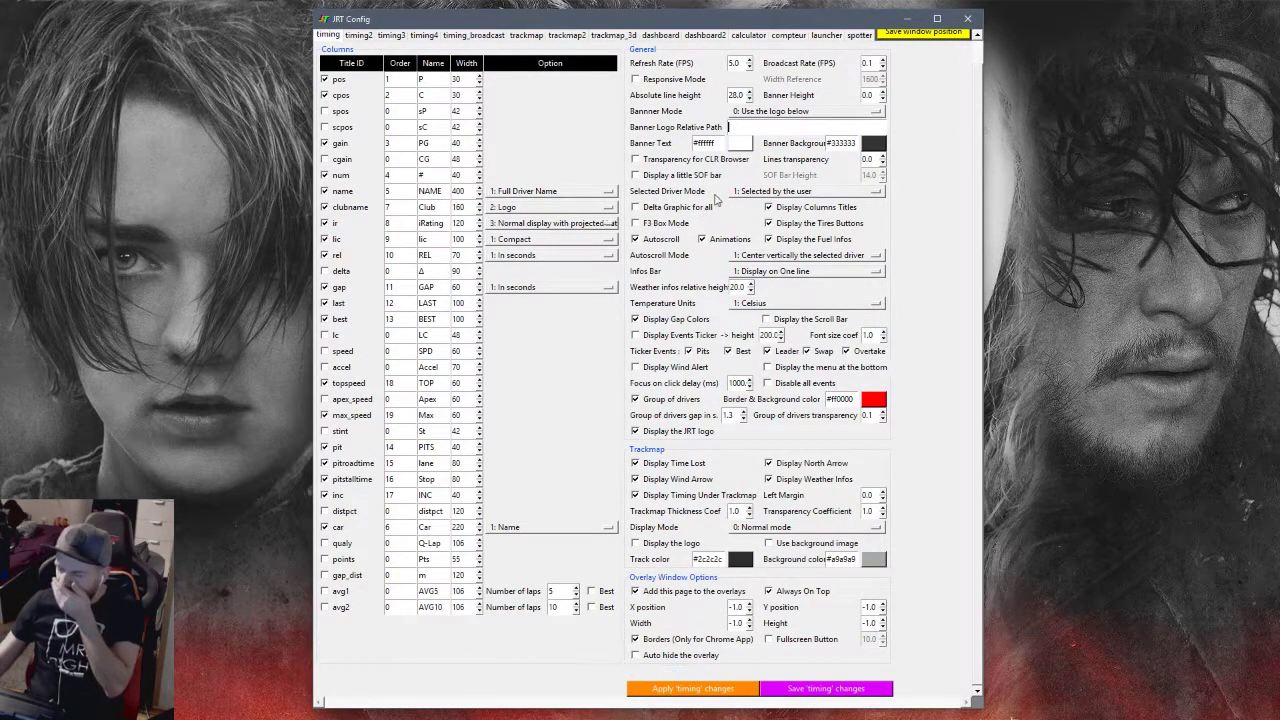
{"action": "left_click", "coordinate": [876, 193]}
{"action": "left_click", "coordinate": [878, 200]}
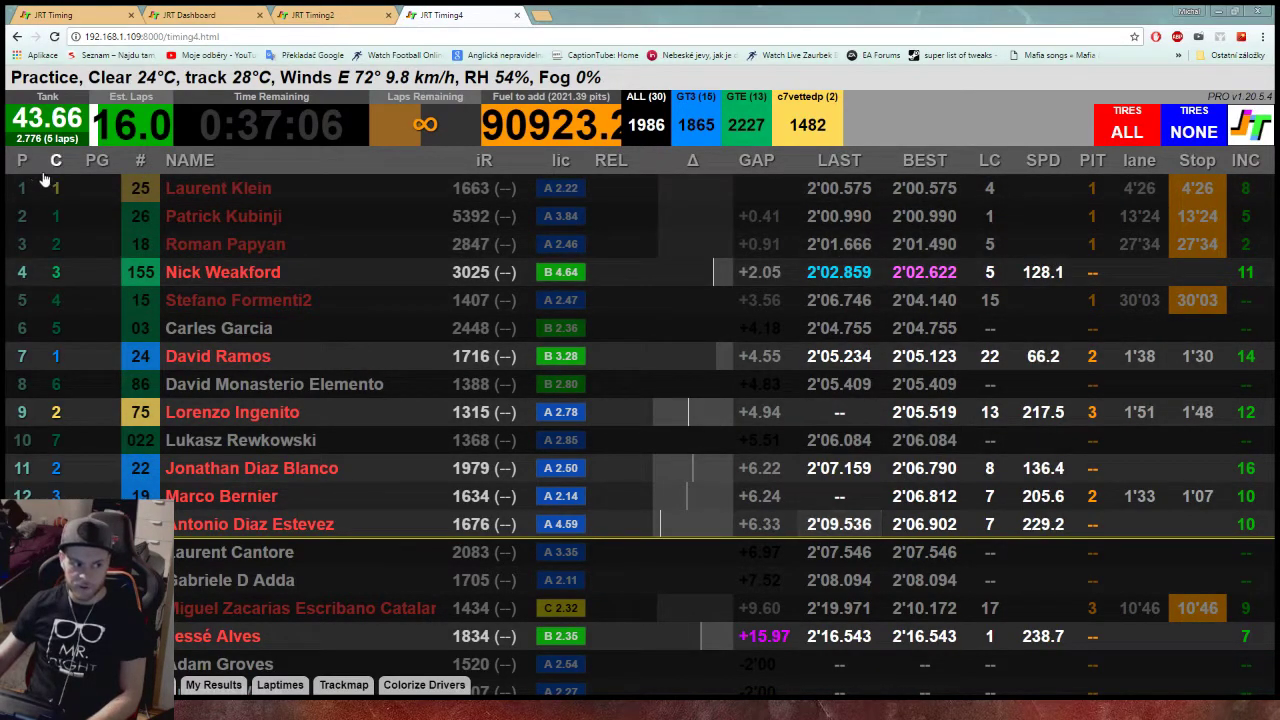
- Look through the full driver standings on the Timing4 and Timing pages in the browser
{"action": "scroll", "coordinate": [310, 500], "scroll_direction": "down", "scroll_amount": 3}
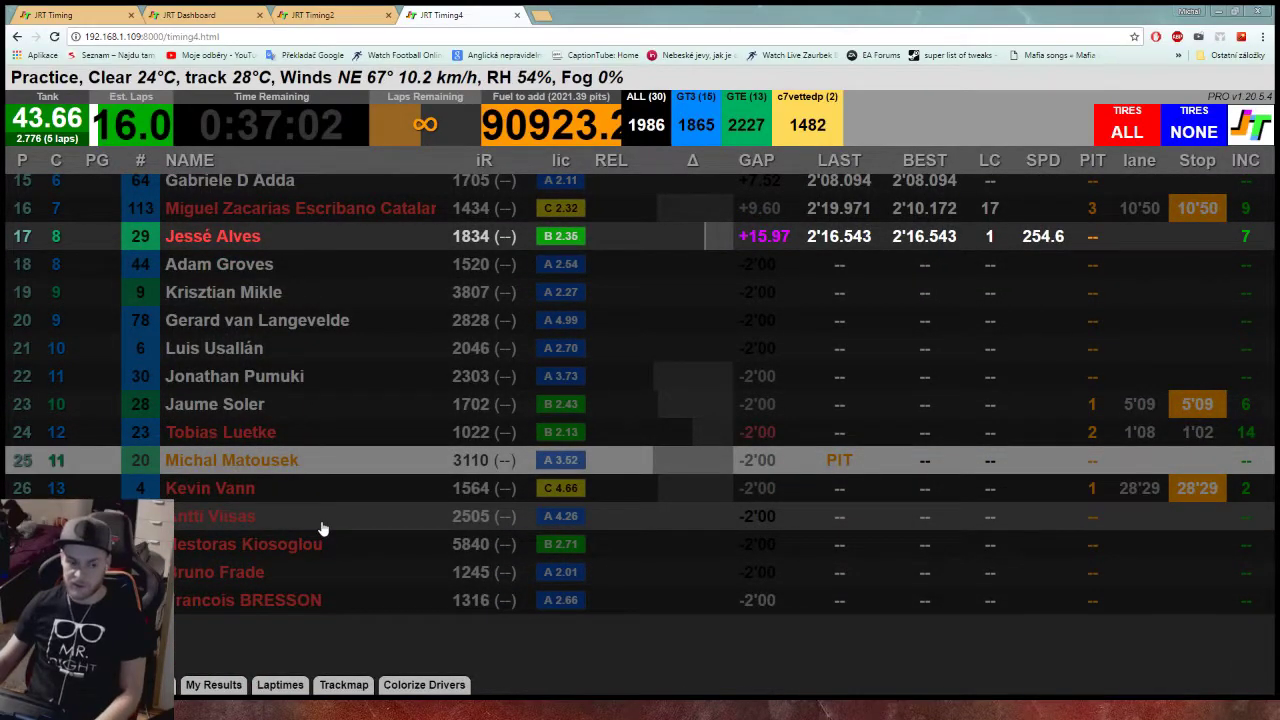
{"action": "scroll", "coordinate": [322, 528], "scroll_direction": "up", "scroll_amount": 5}
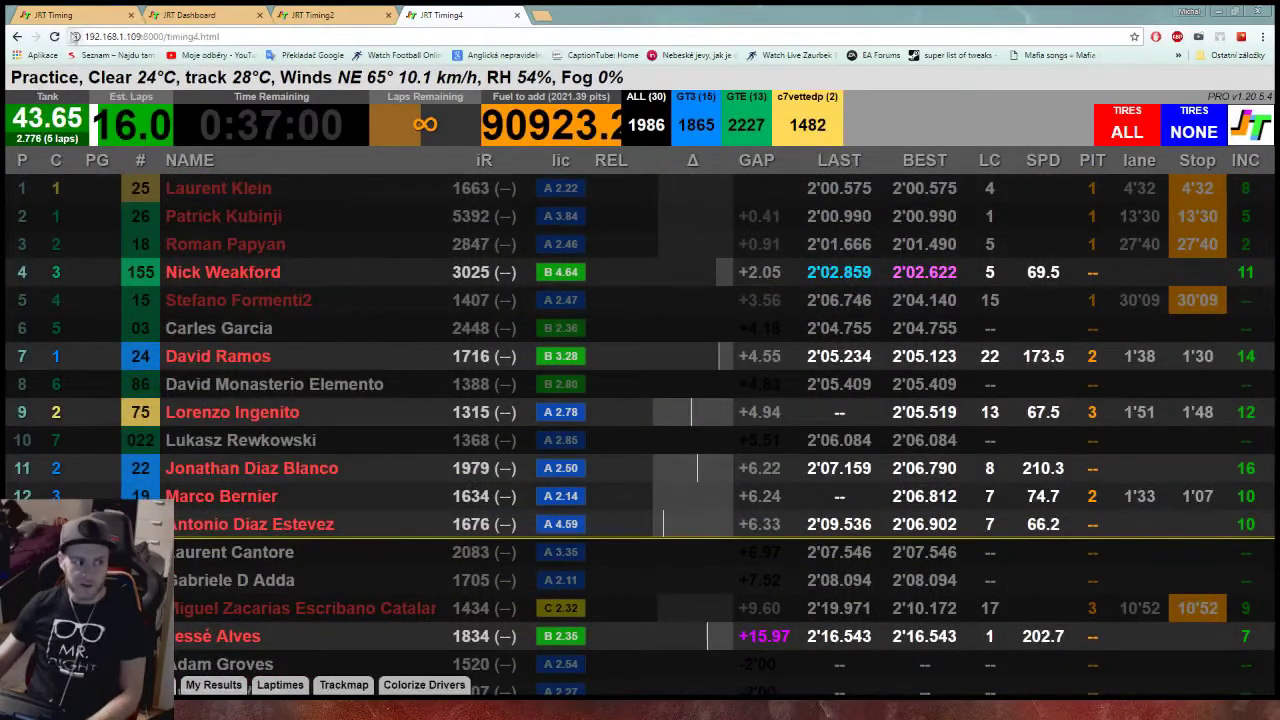
{"action": "left_click", "coordinate": [55, 15]}
{"action": "scroll", "coordinate": [145, 397], "scroll_direction": "down", "scroll_amount": 3}
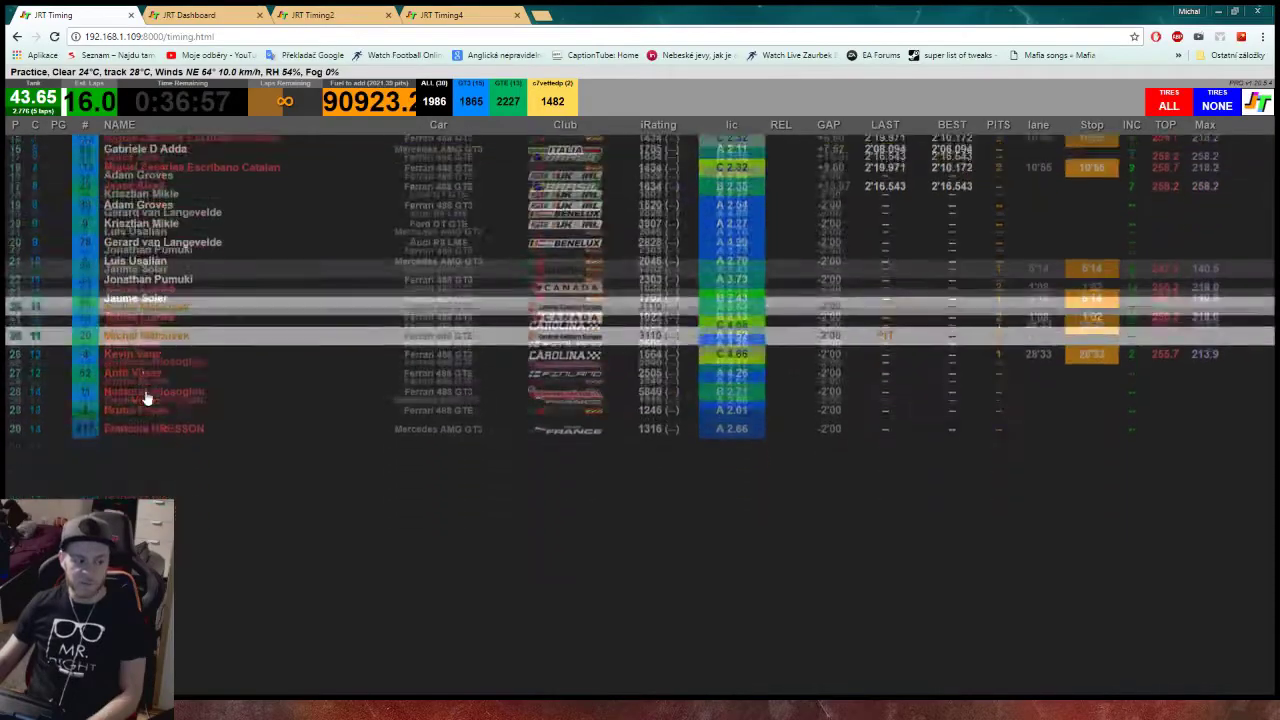
{"action": "scroll", "coordinate": [145, 397], "scroll_direction": "up", "scroll_amount": 2}
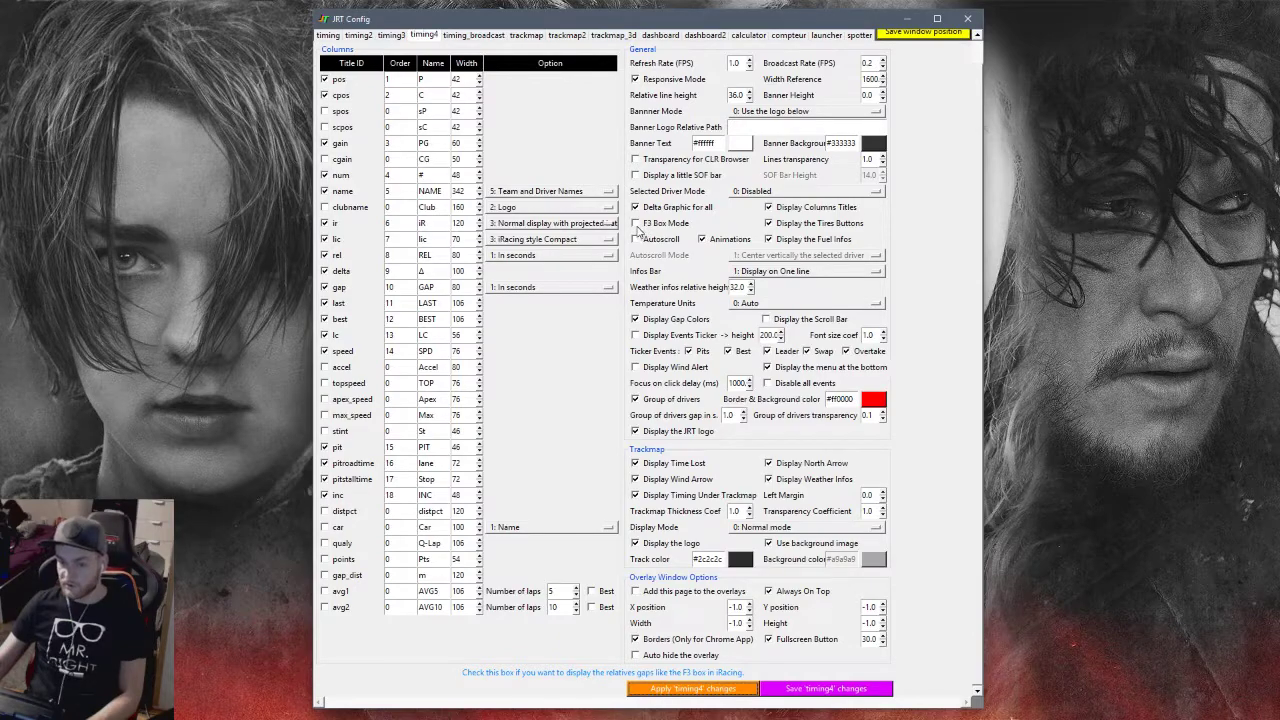
- Set the timing page's group of drivers gap to 1.3 s, disable the JRT logo display and apply the changes
{"action": "left_click", "coordinate": [327, 35]}
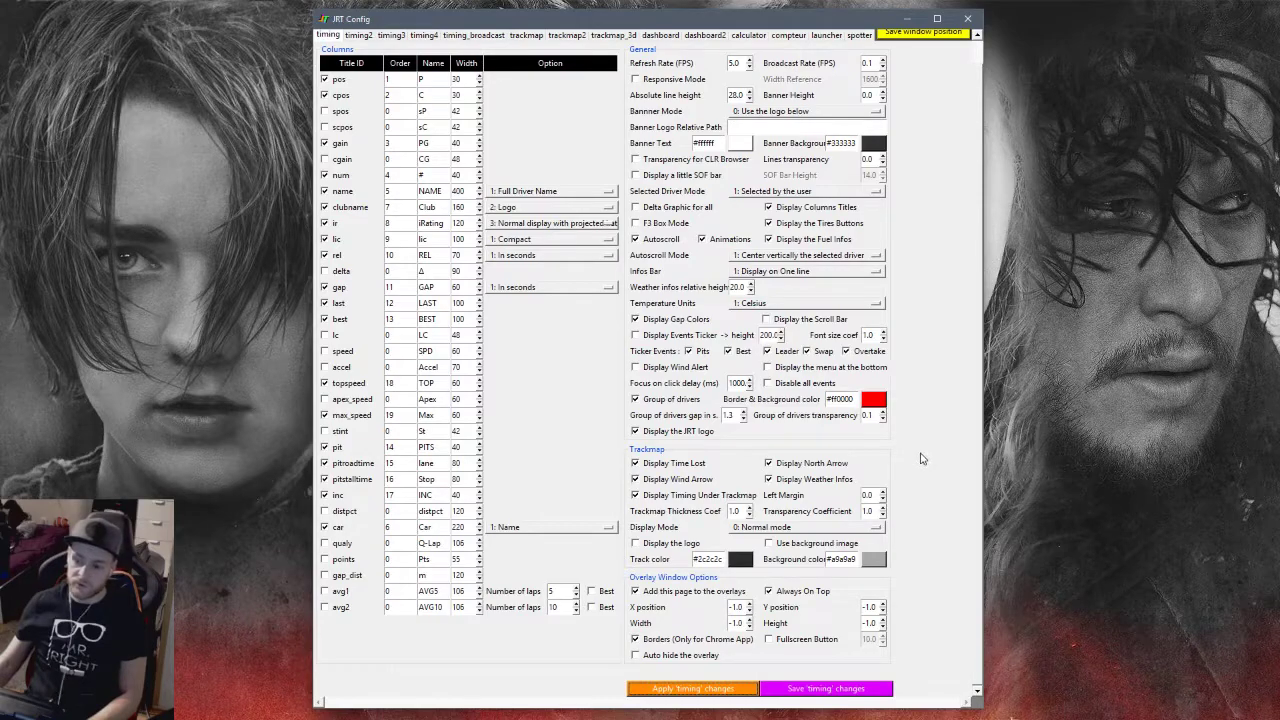
{"action": "double_click", "coordinate": [734, 414]}
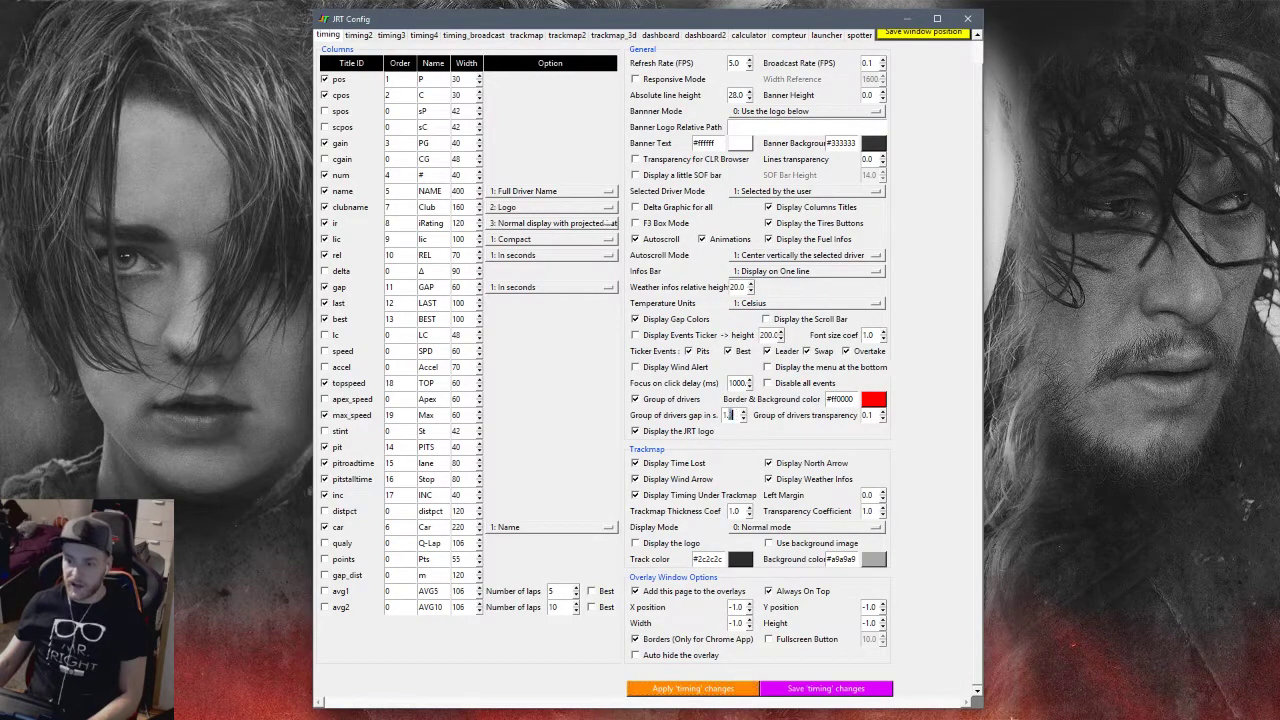
{"action": "type", "text": "1.3"}
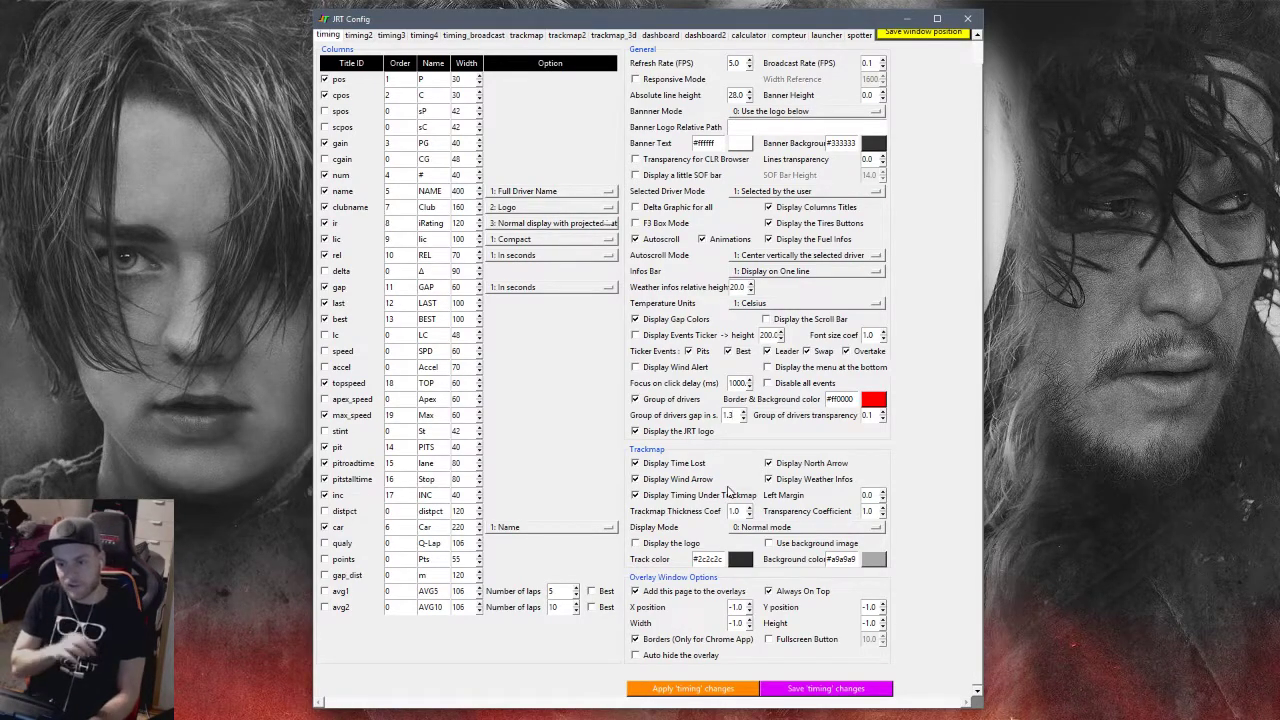
{"action": "left_click", "coordinate": [664, 432]}
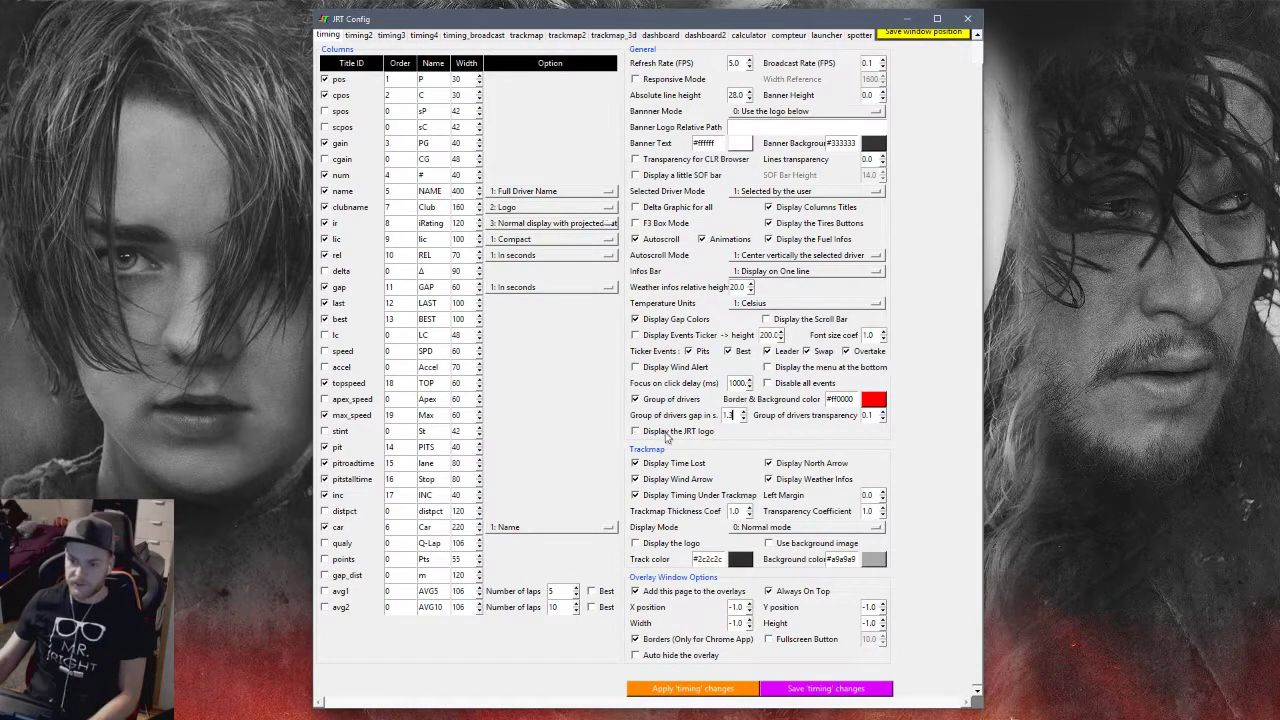
{"action": "left_click", "coordinate": [728, 690]}
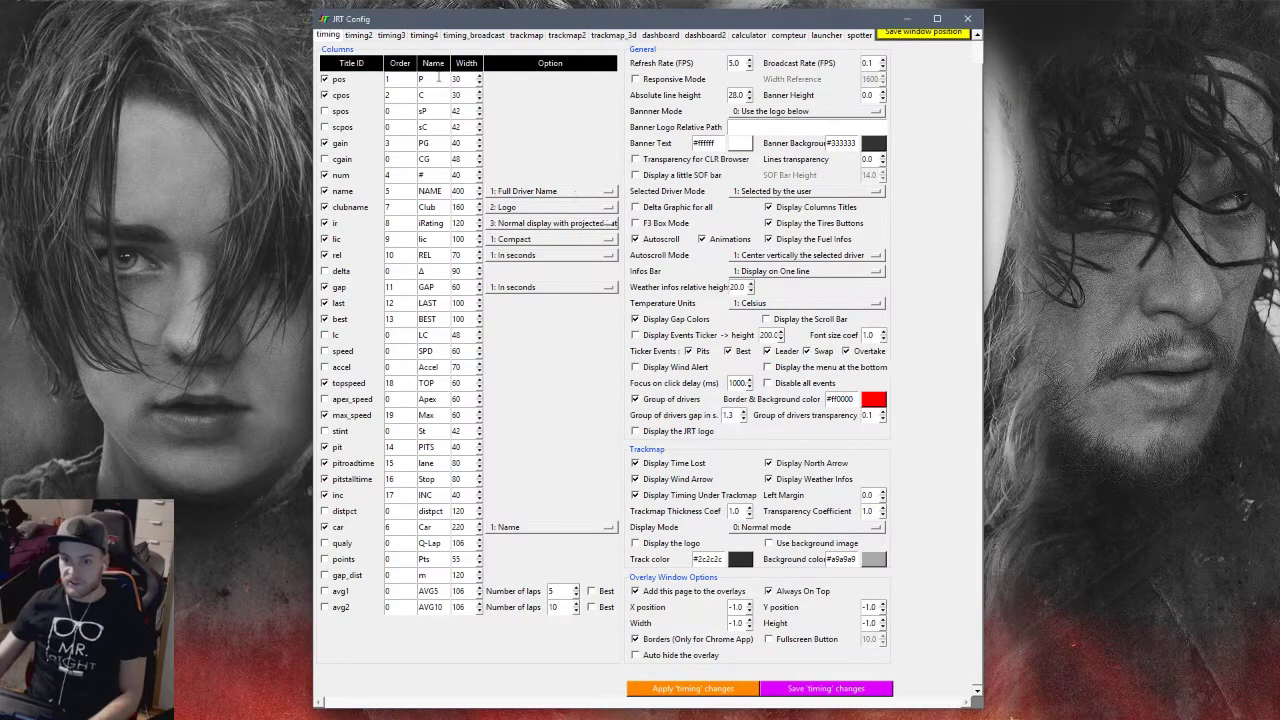
- Examine the dashboard page's options, including the refresh rate, shiftlight modes and temperature unit choices
{"action": "left_click", "coordinate": [657, 36]}
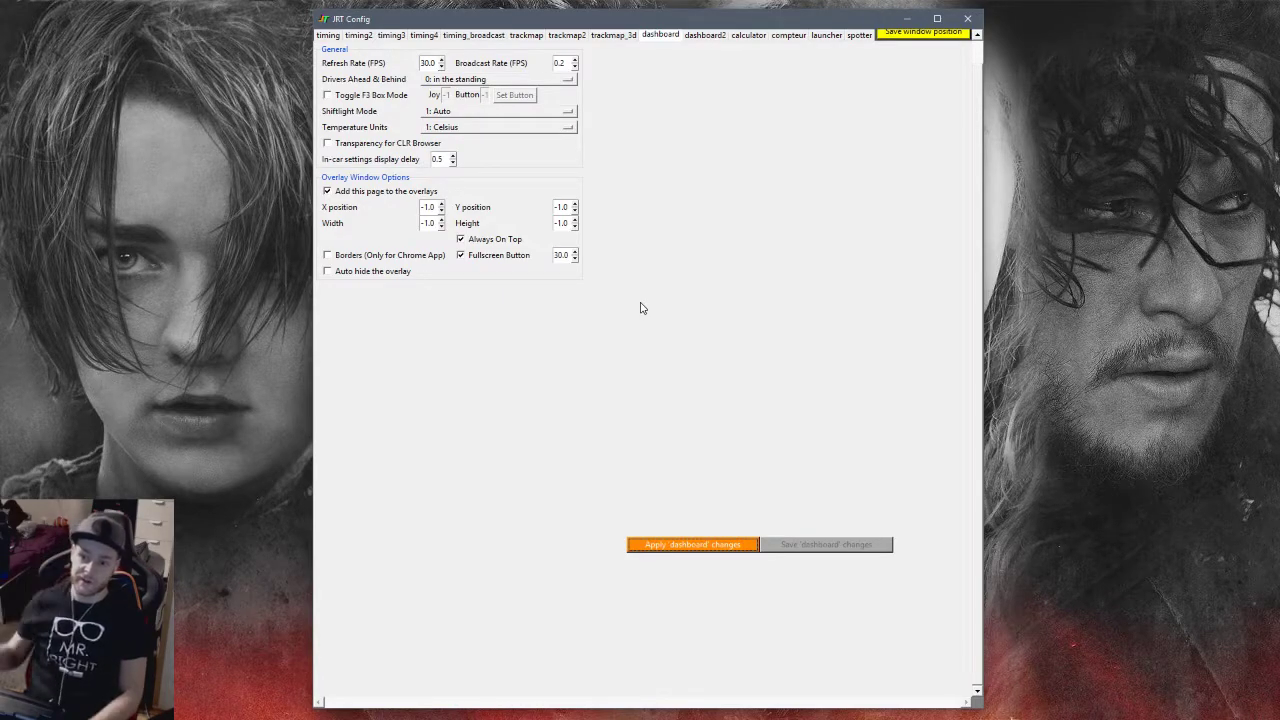
{"action": "key", "text": "Tab"}
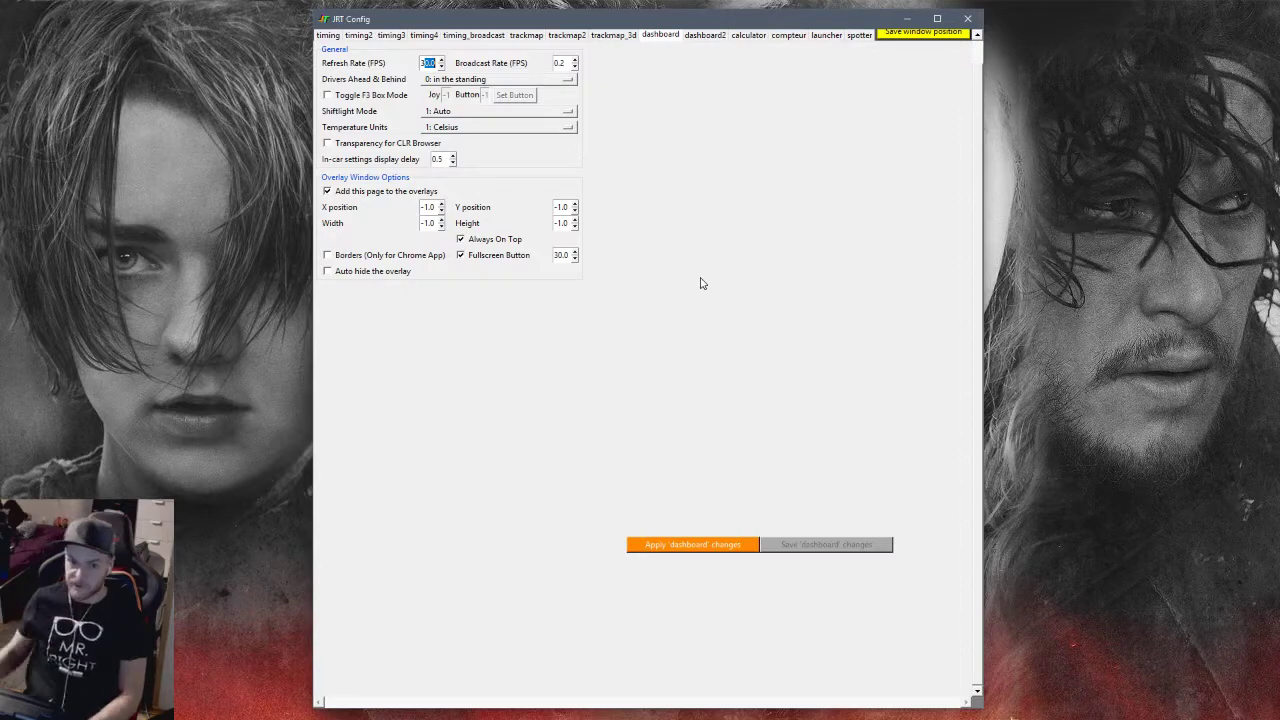
{"action": "left_click", "coordinate": [495, 112]}
{"action": "left_click", "coordinate": [617, 151]}
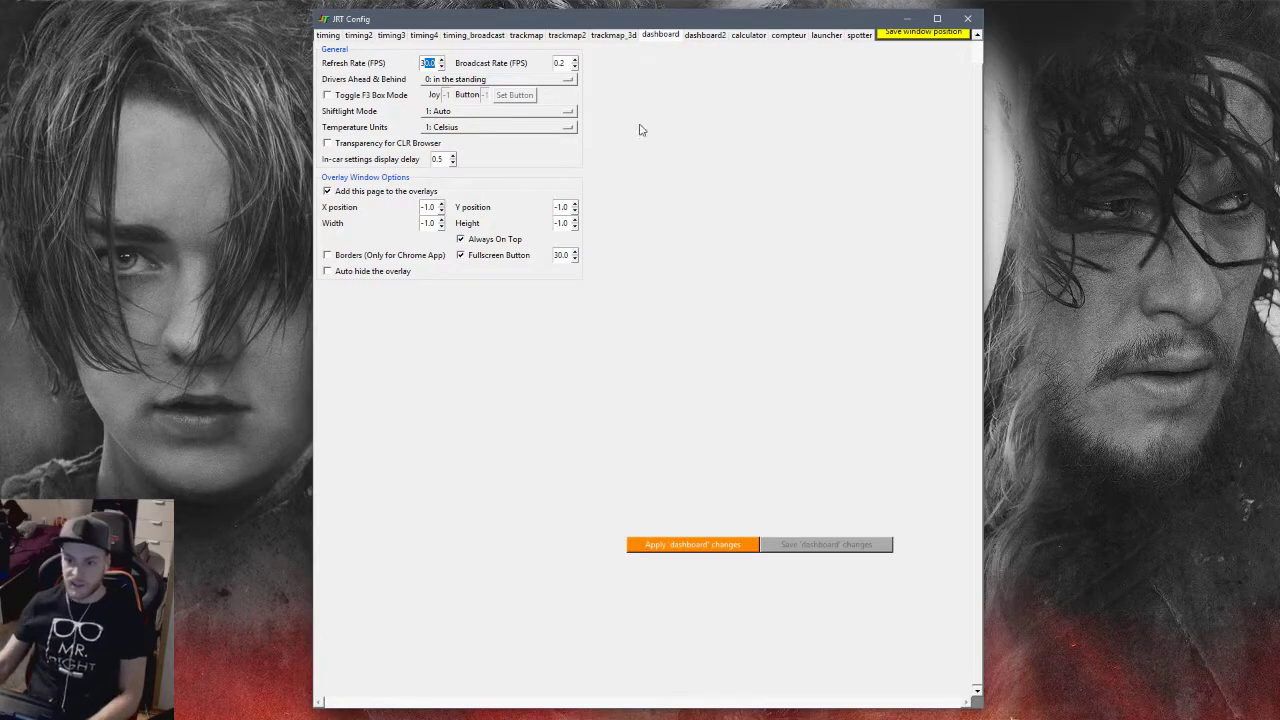
{"action": "left_click", "coordinate": [569, 128]}
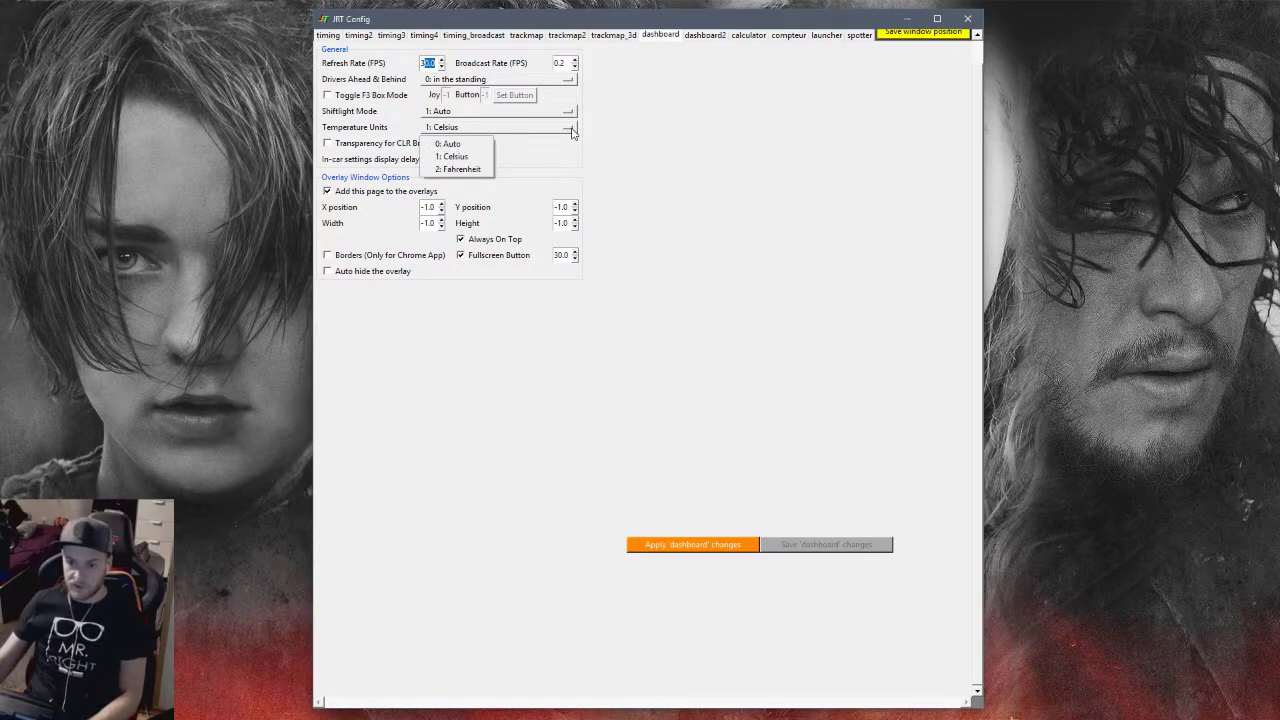
{"action": "left_click", "coordinate": [680, 150]}
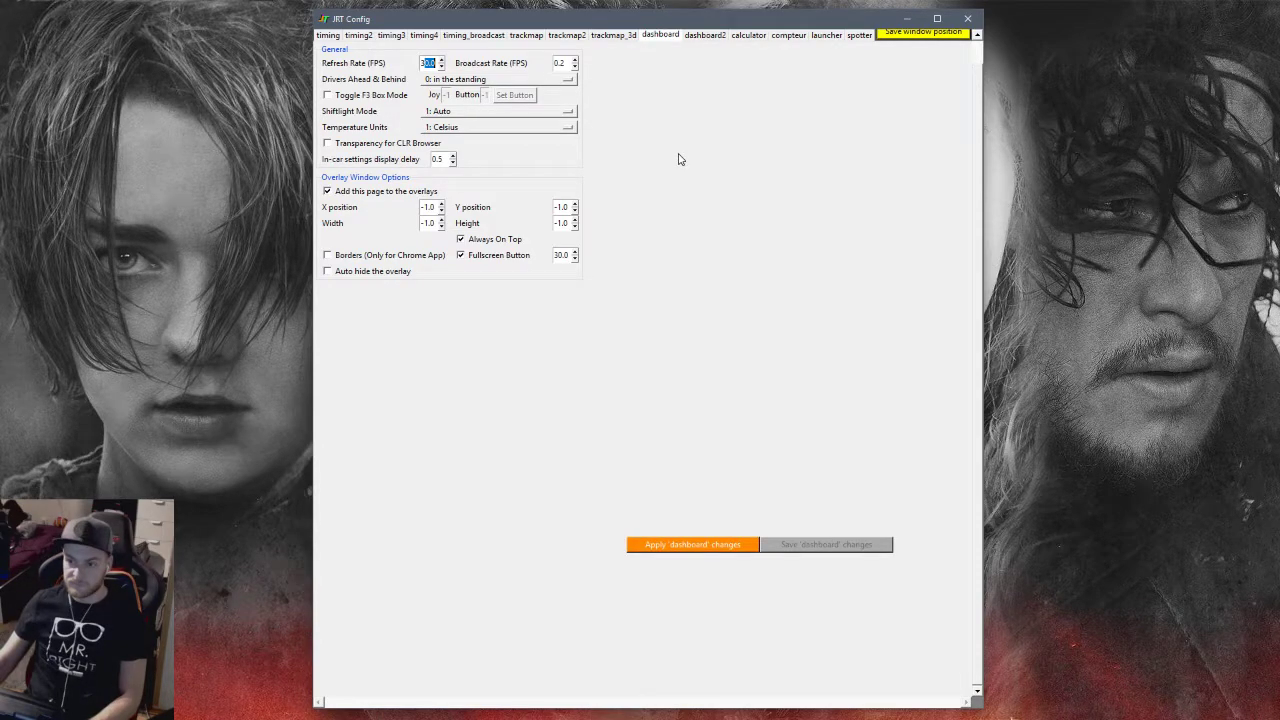
- View the advanced layout settings for dashboard and dashboard2, and return to the general main options
{"action": "scroll", "coordinate": [980, 480], "scroll_direction": "up", "scroll_amount": 1}
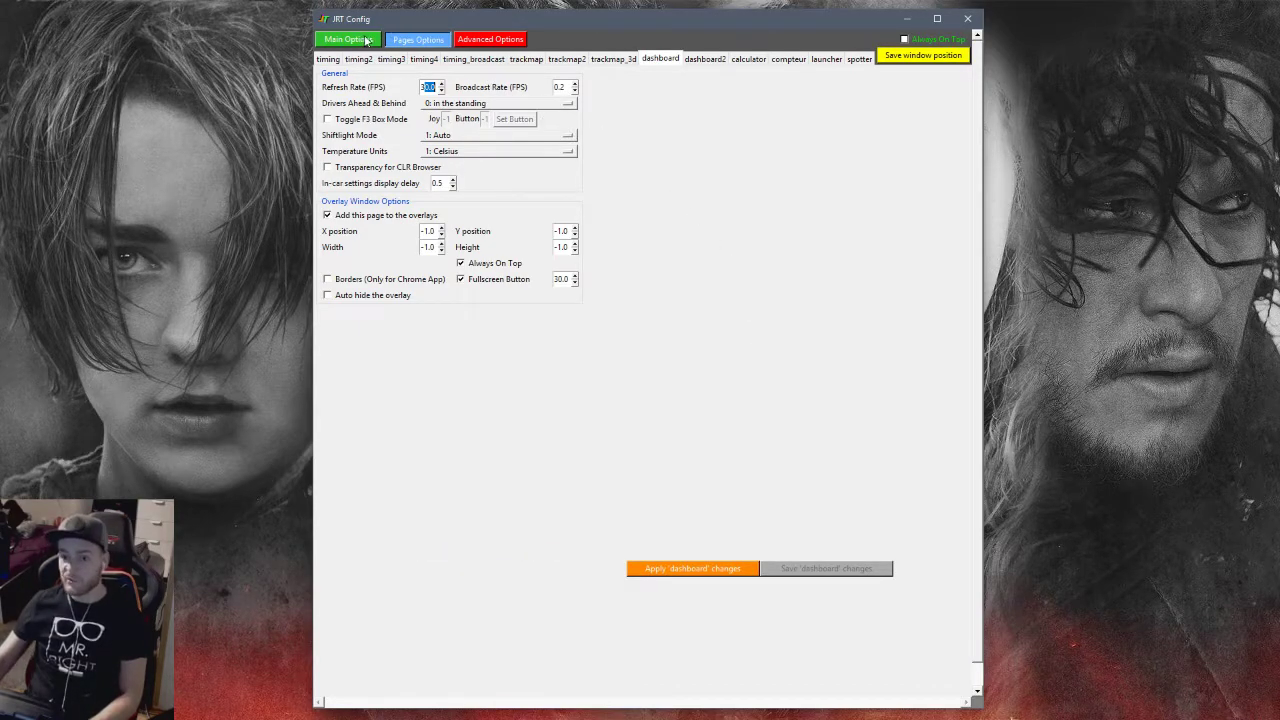
{"action": "left_click", "coordinate": [509, 42]}
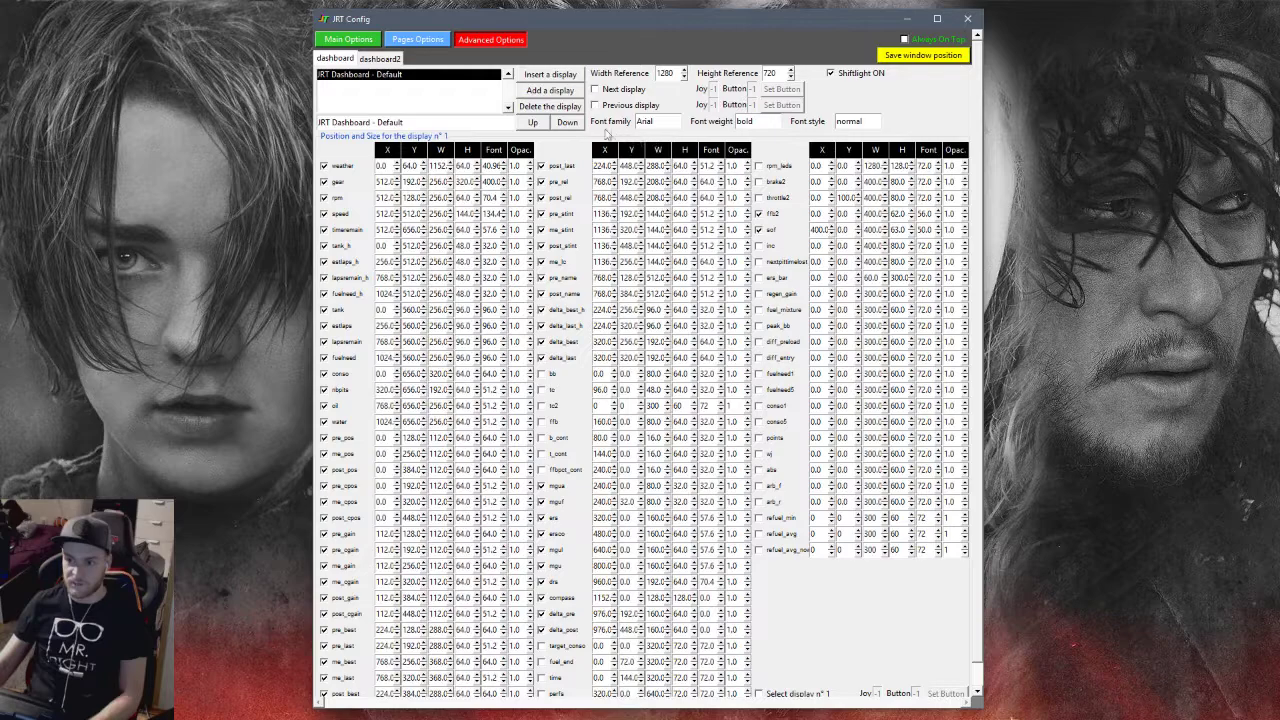
{"action": "left_click", "coordinate": [366, 42]}
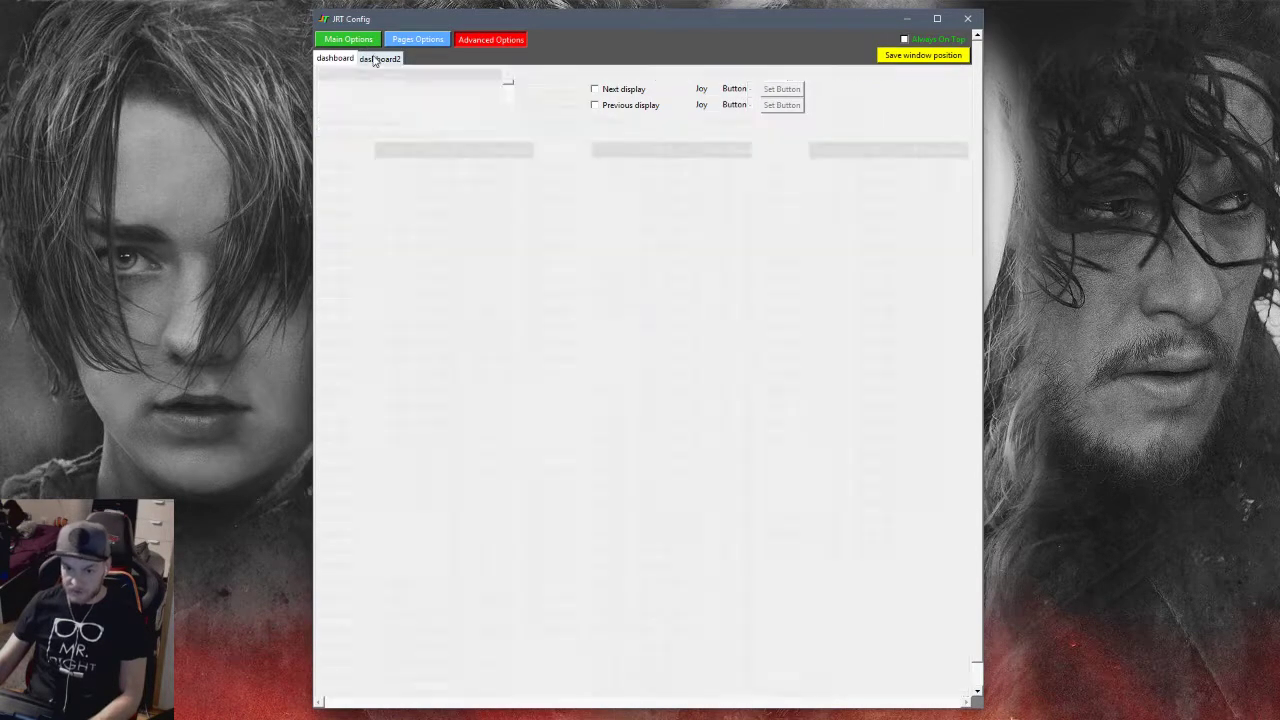
{"action": "left_click", "coordinate": [336, 60]}
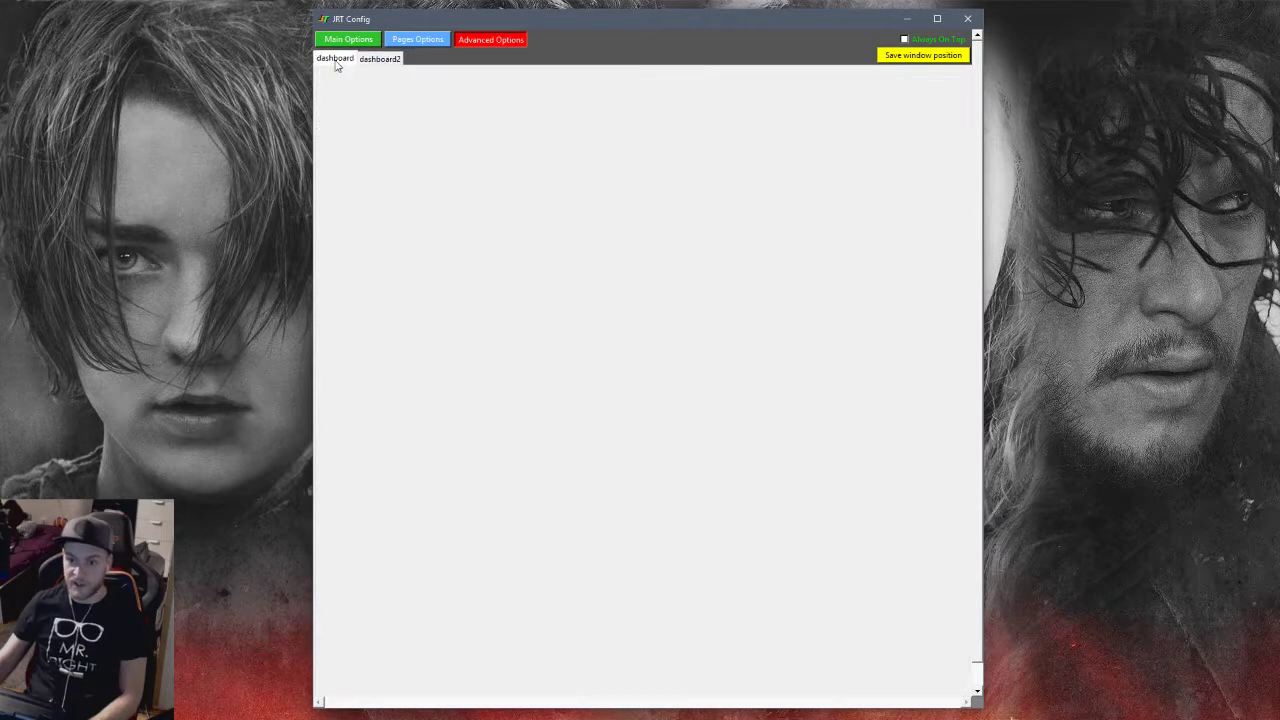
{"action": "left_click", "coordinate": [347, 42]}
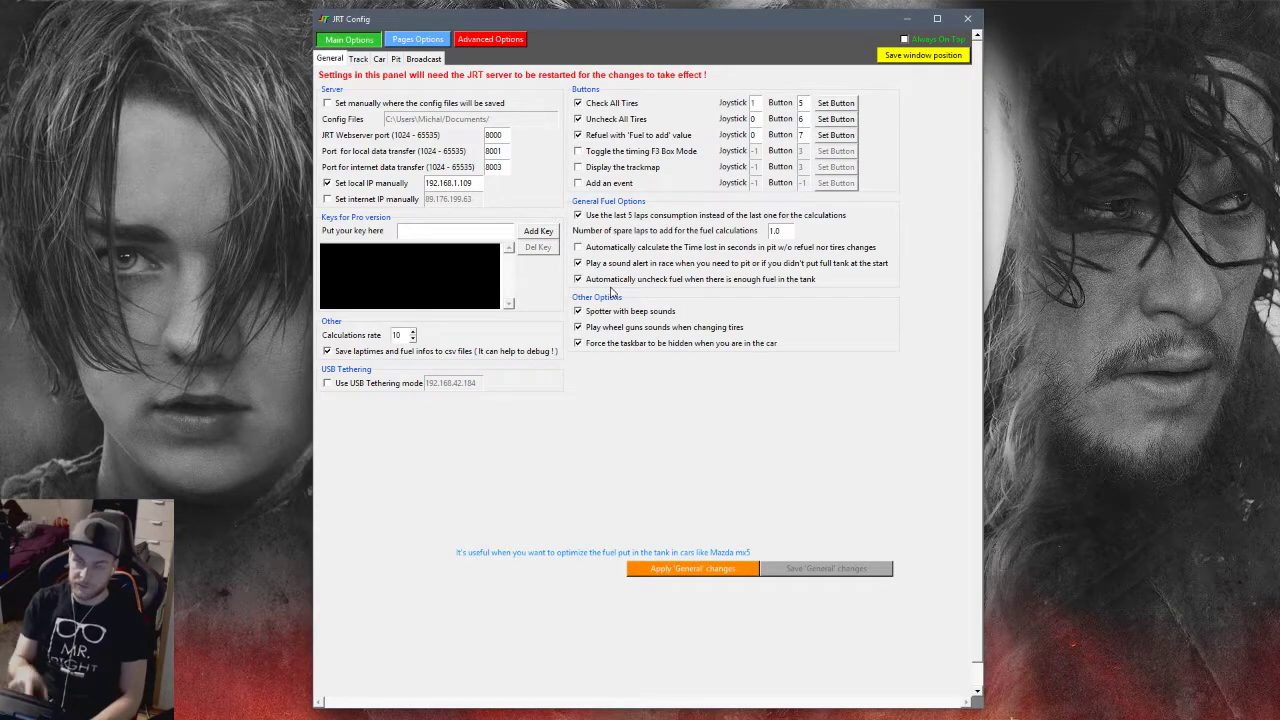
- Disable and re-enable the "Refuel with 'Fuel to add' value" option, and select its assigned button number
{"action": "left_click", "coordinate": [620, 138]}
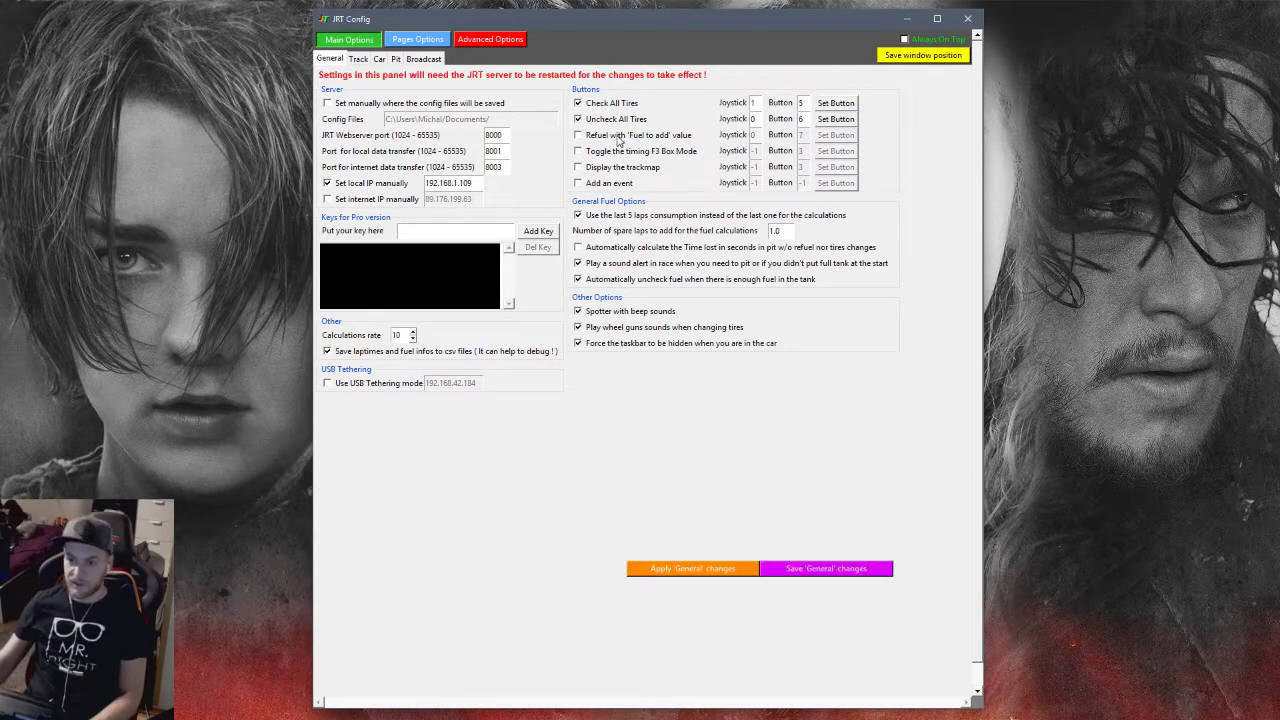
{"action": "left_click", "coordinate": [620, 138]}
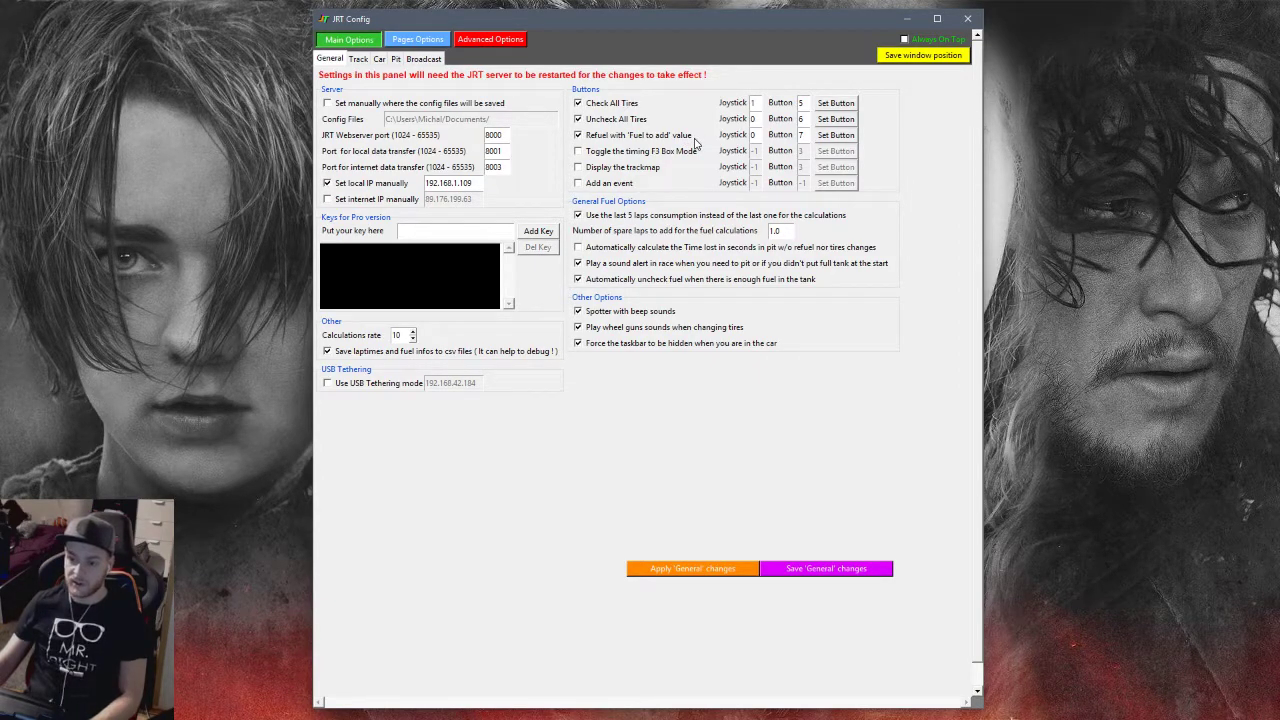
{"action": "double_click", "coordinate": [800, 135]}
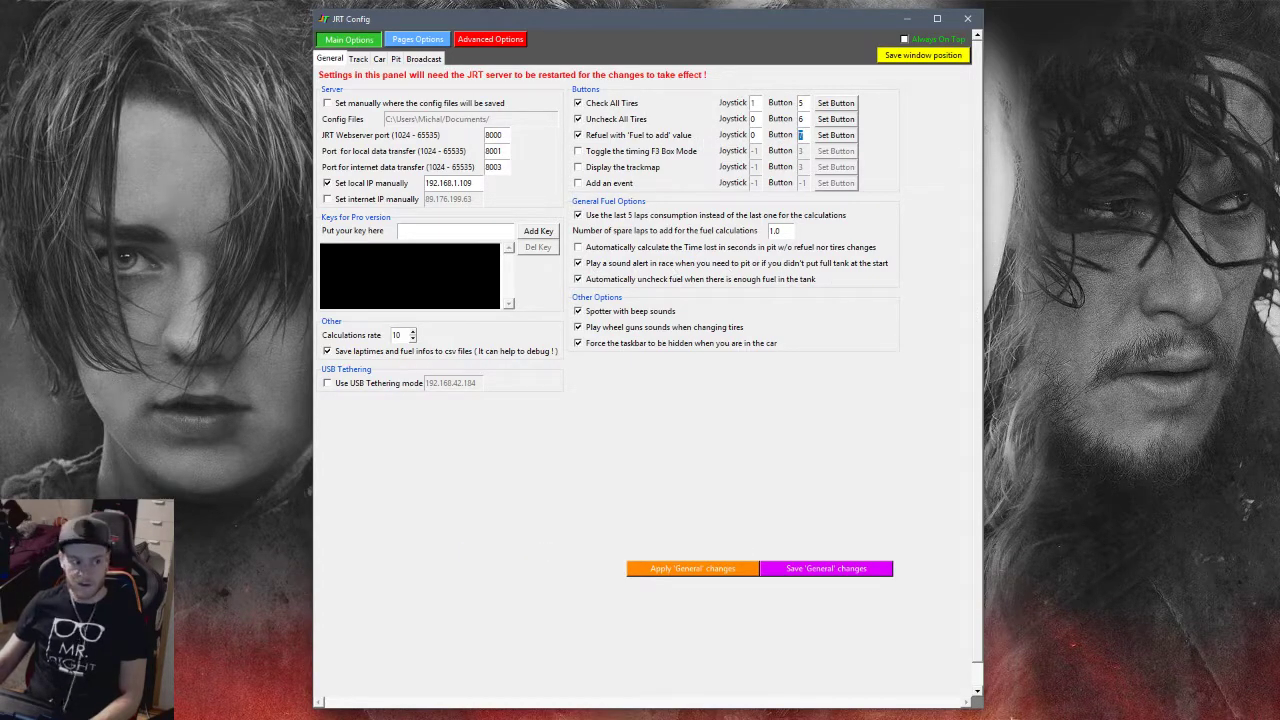
- Examine the help for the general options on automatic fuel unchecking, saving laptimes and fuel infos to csv files, and the calculations rate
{"action": "key", "text": "alt+Tab"}
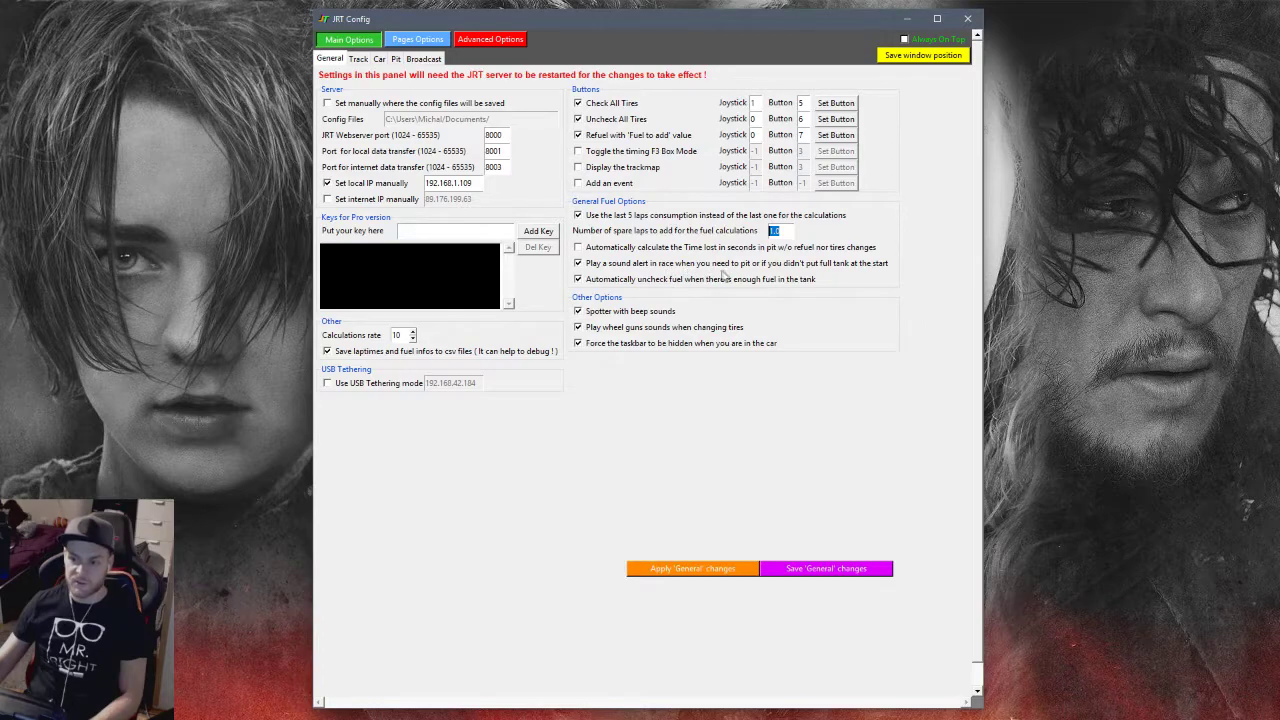
{"action": "mouse_move", "coordinate": [706, 281]}
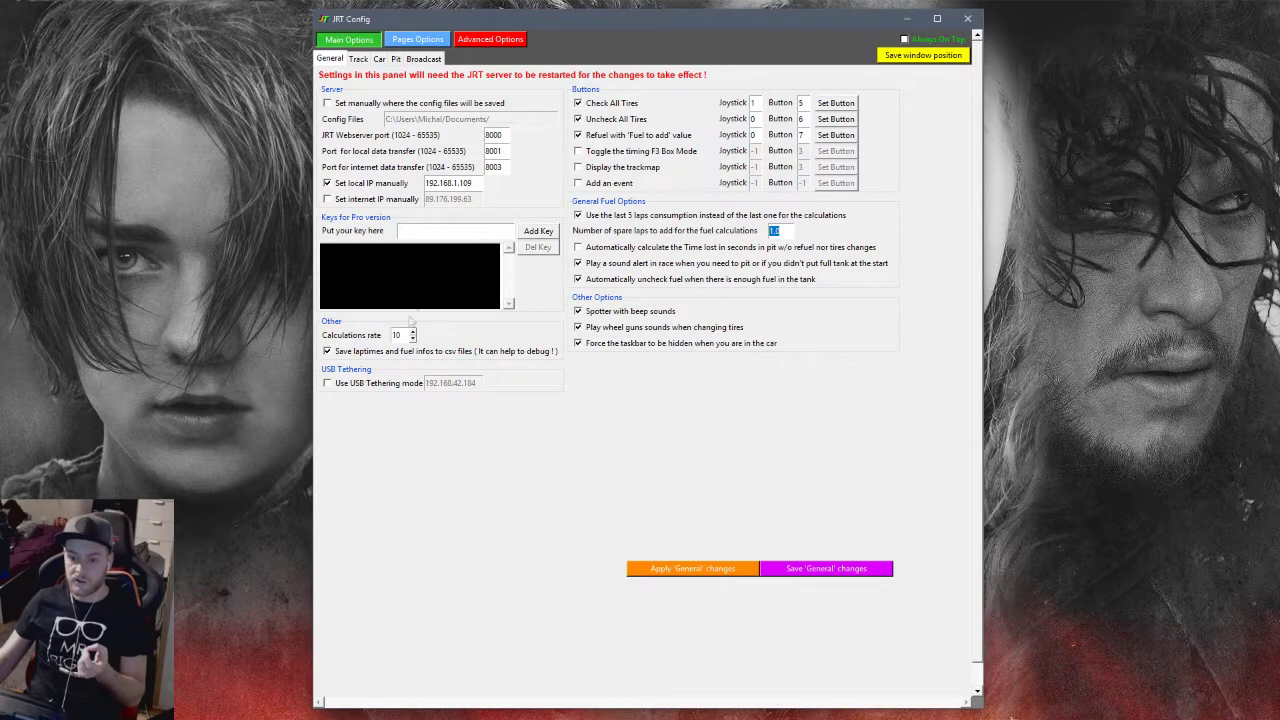
{"action": "mouse_move", "coordinate": [352, 358]}
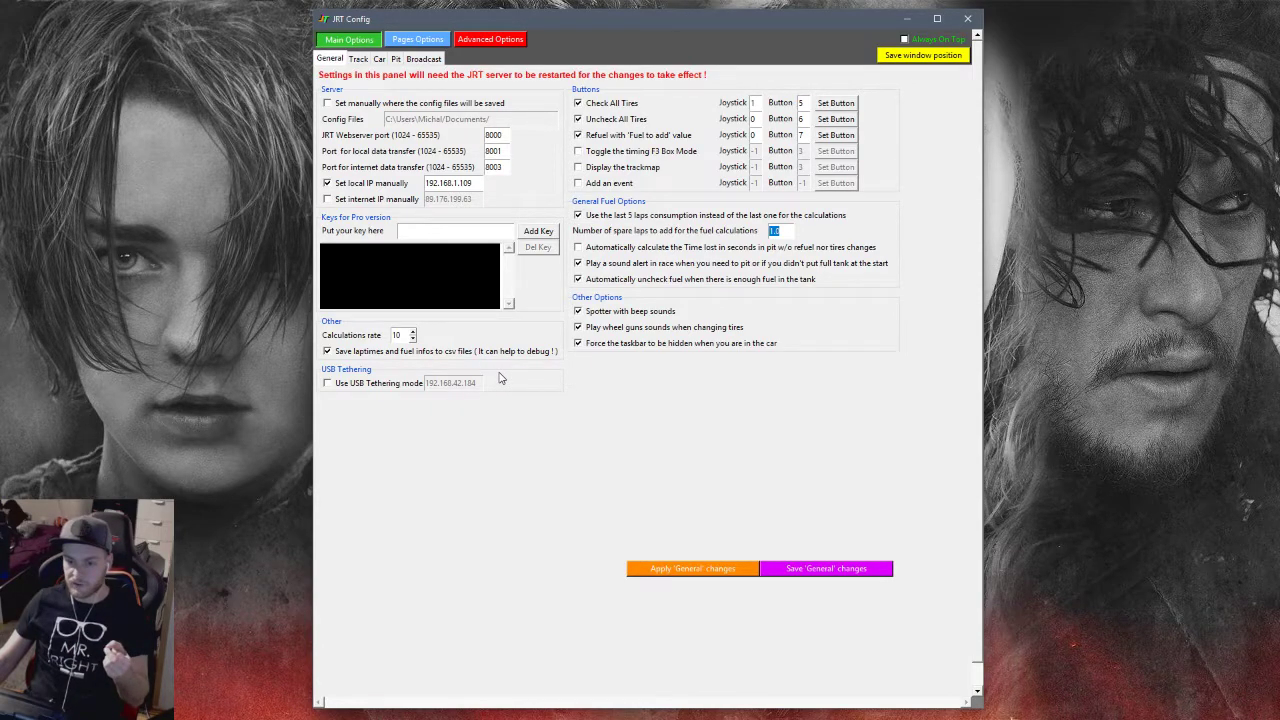
{"action": "mouse_move", "coordinate": [407, 338]}
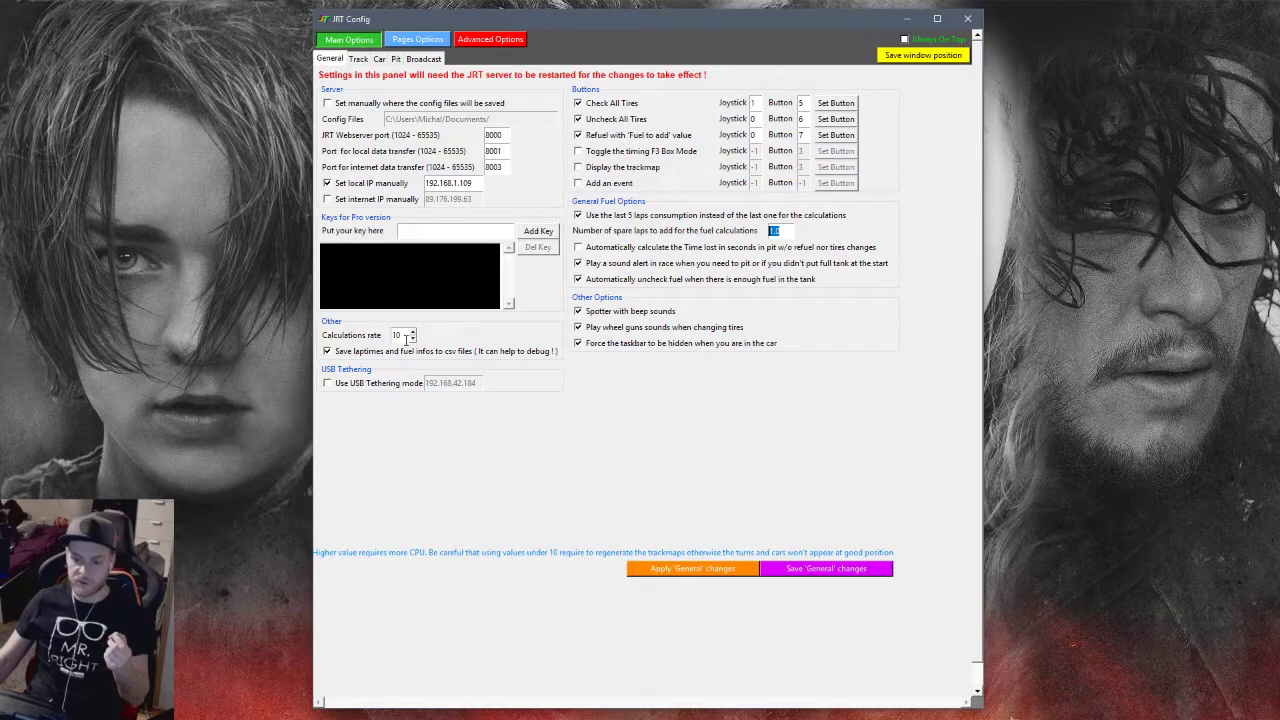